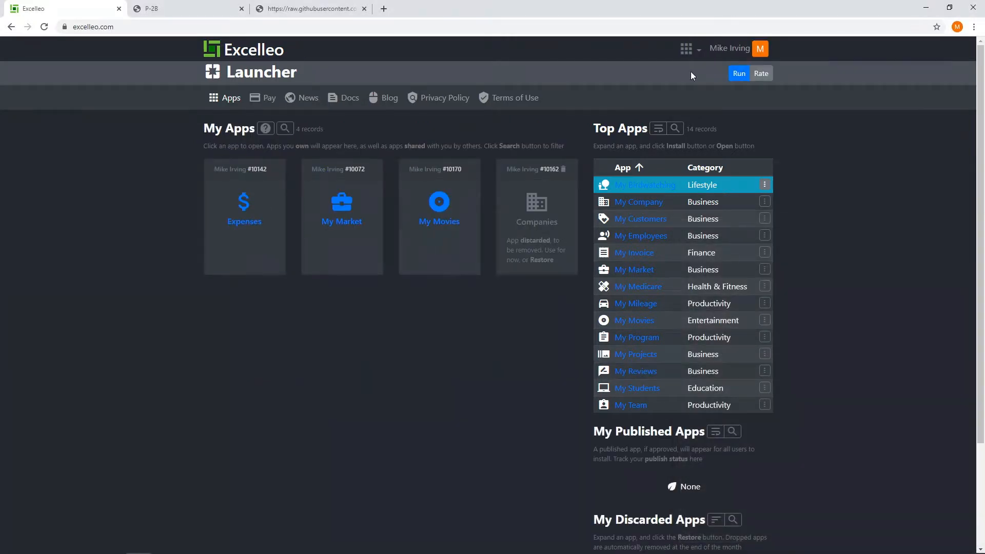
Start a new app labelled Energy with the description "Energy app" and the URL part energy
{"action": "left_click", "coordinate": [692, 50]}
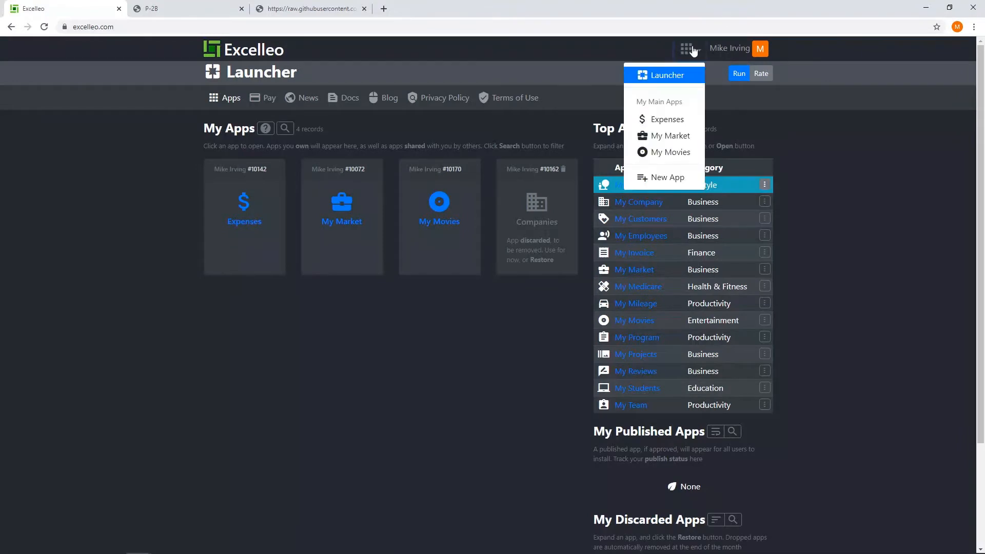
{"action": "left_click", "coordinate": [668, 177]}
{"action": "left_click", "coordinate": [779, 137]}
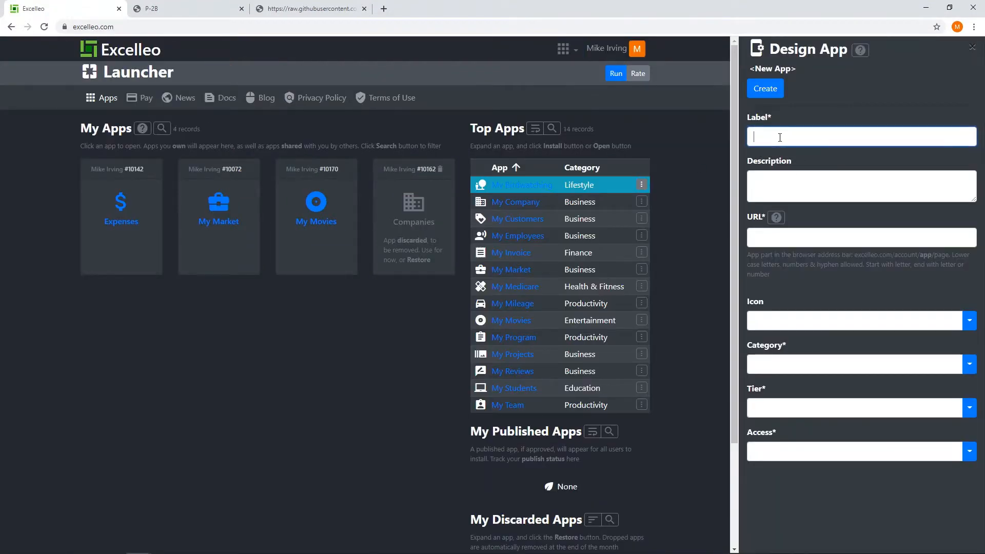
{"action": "type", "text": "Energ"}
{"action": "type", "text": "E"}
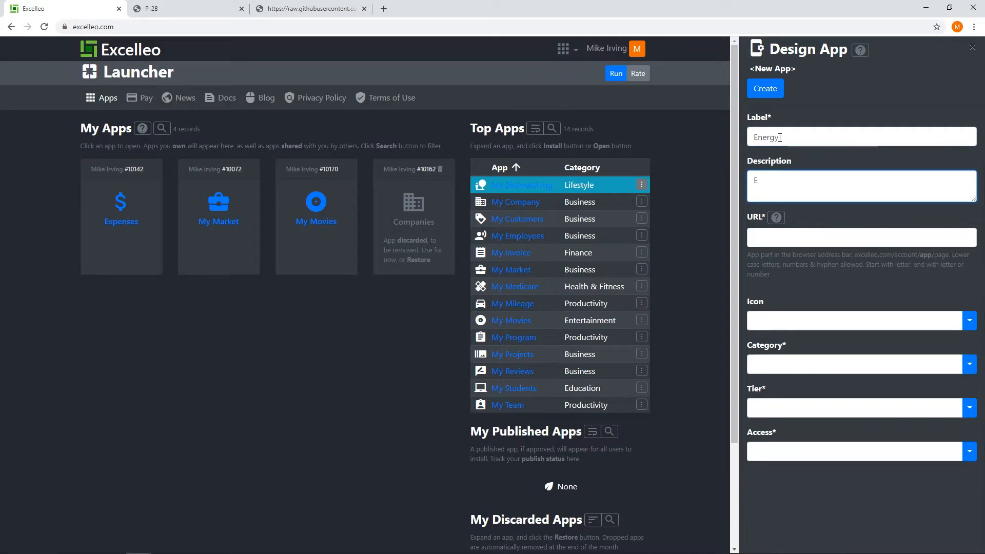
{"action": "type", "text": "nergy app"}
{"action": "key", "text": "Tab"}
{"action": "type", "text": "energy"}
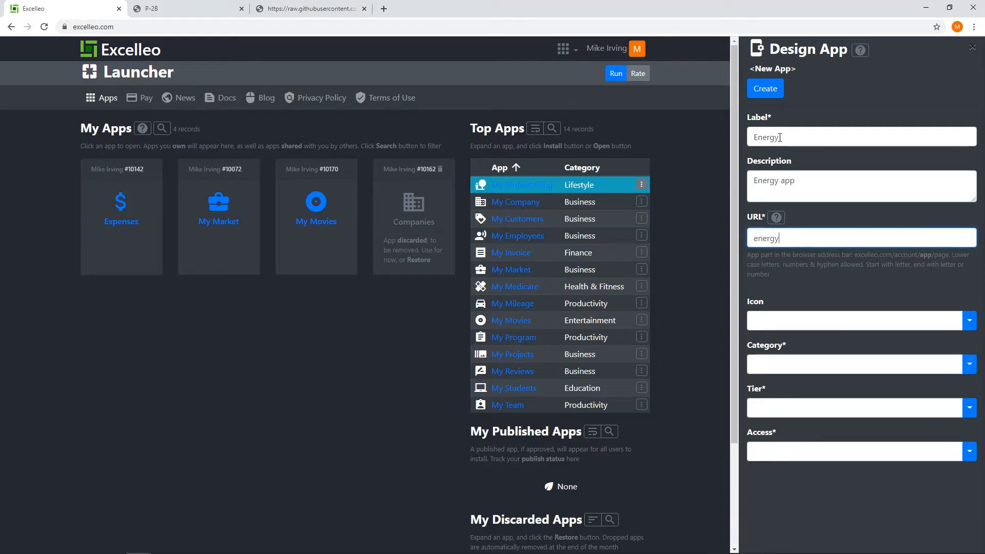
{"action": "key", "text": "Tab"}
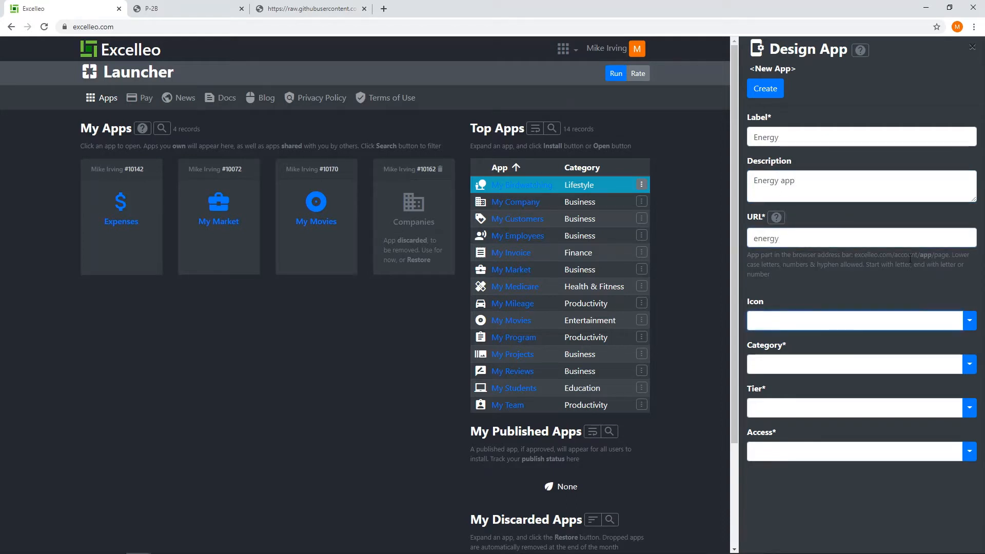
Give the app the ac_unit icon, Business category, Free tier and Restricted access, and create it
{"action": "left_click", "coordinate": [970, 320]}
{"action": "left_click", "coordinate": [789, 374]}
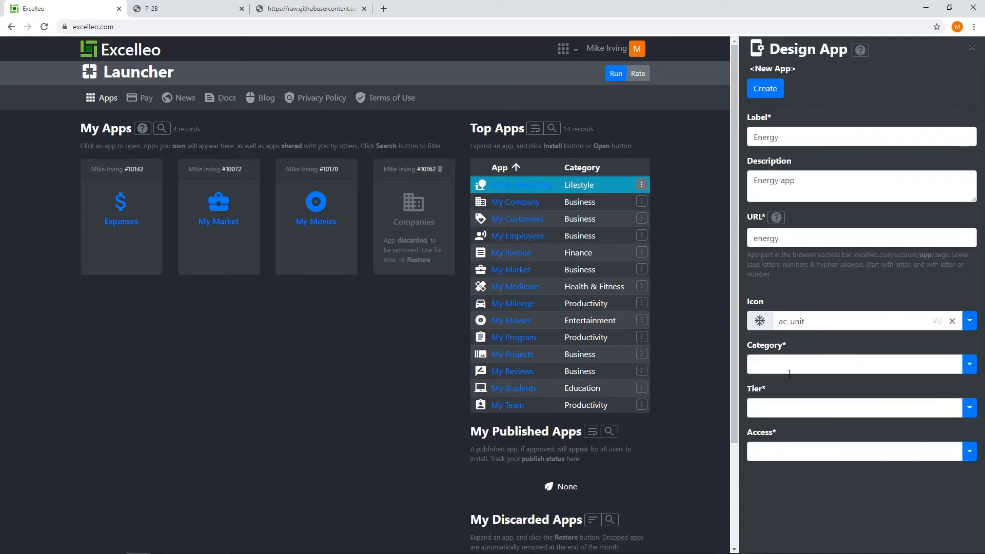
{"action": "left_click", "coordinate": [949, 364]}
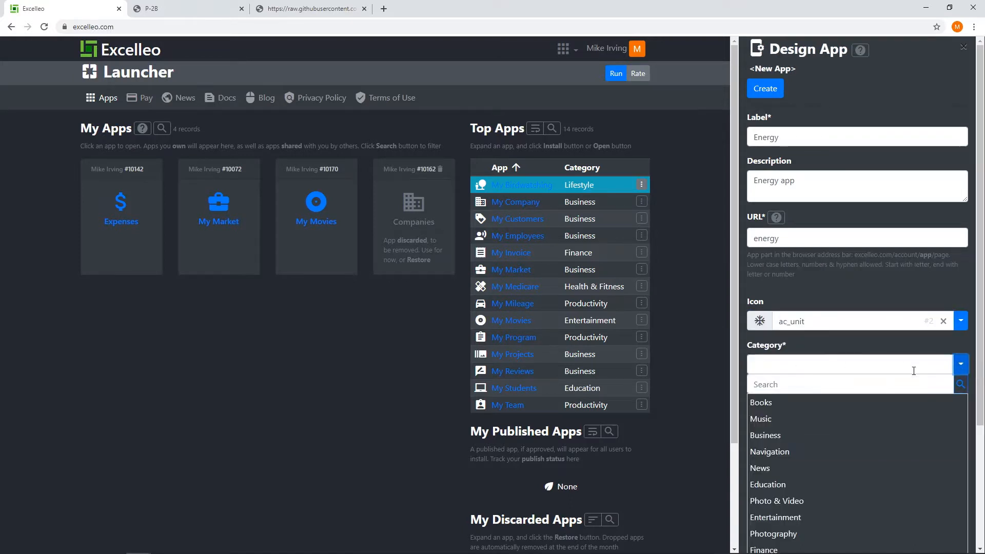
{"action": "left_click", "coordinate": [776, 435]}
{"action": "left_click", "coordinate": [969, 408]}
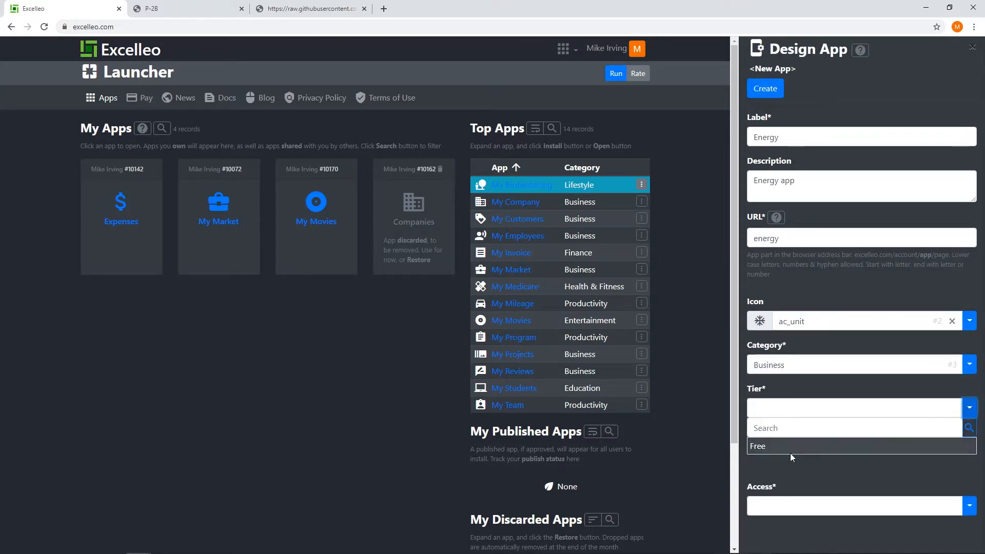
{"action": "left_click", "coordinate": [765, 451]}
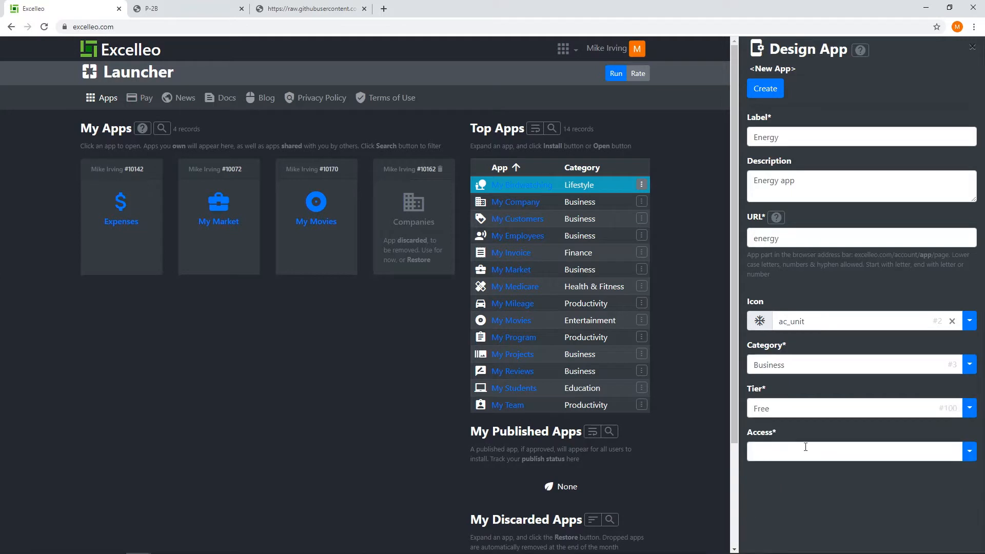
{"action": "left_click", "coordinate": [969, 451]}
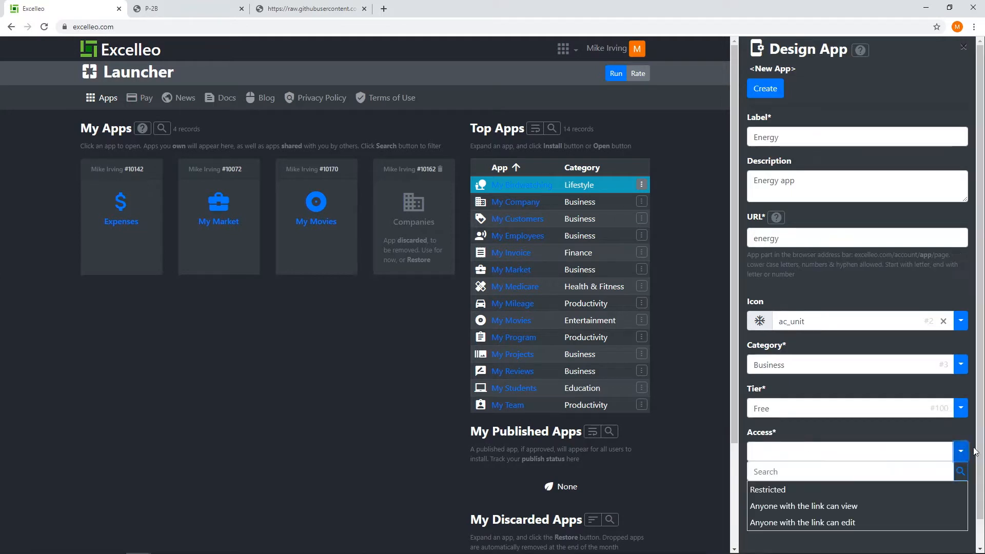
{"action": "left_click", "coordinate": [769, 490]}
{"action": "left_click", "coordinate": [764, 91]}
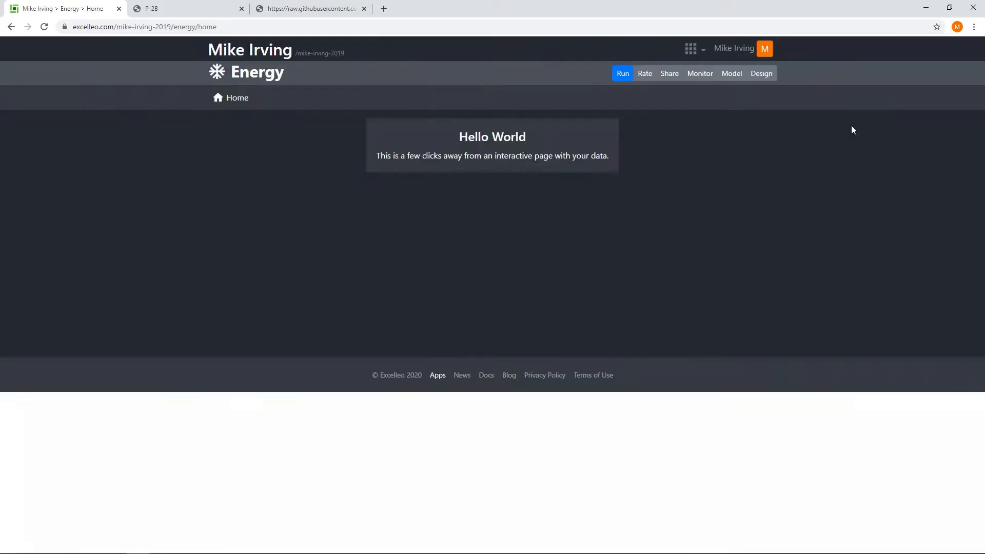
Start a new entity named pricing in the app's model and enable one-time file loading for it
{"action": "left_click", "coordinate": [733, 75]}
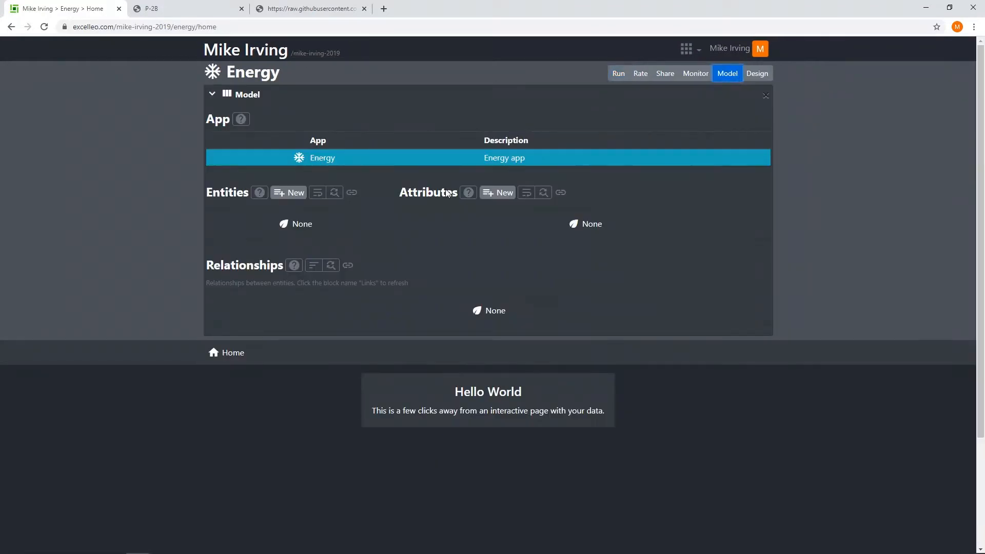
{"action": "left_click", "coordinate": [296, 194]}
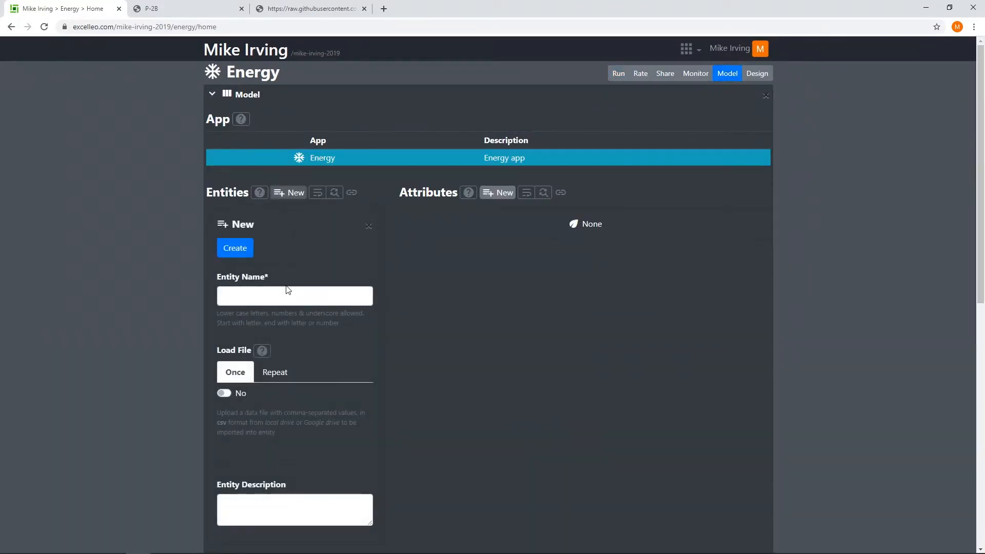
{"action": "type", "text": "pricing"}
{"action": "left_click", "coordinate": [230, 396]}
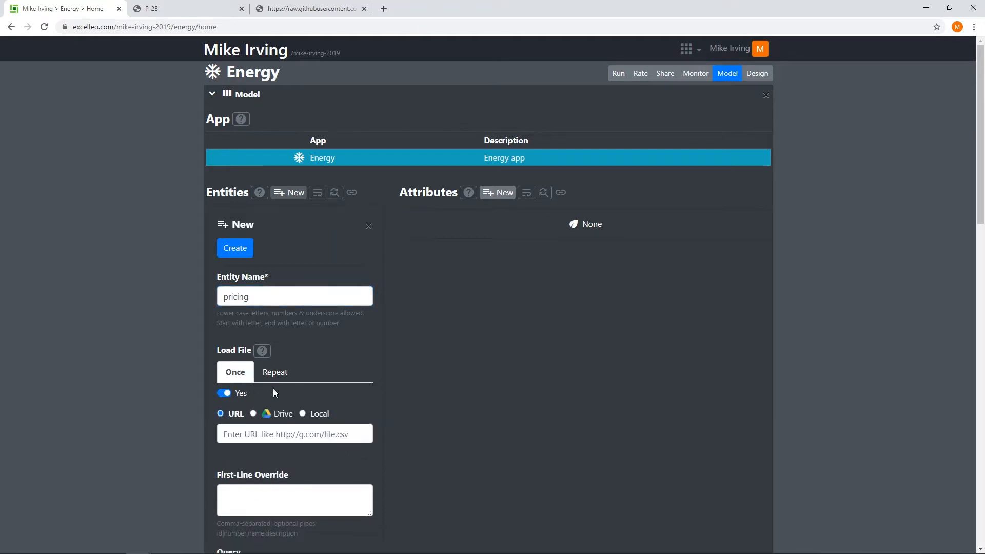
Copy the address of the 20201103damlbmp_gen.csv file from the P-2B browser page and use it as the entity's load URL
{"action": "scroll", "coordinate": [273, 388], "scroll_direction": "down", "scroll_amount": 1}
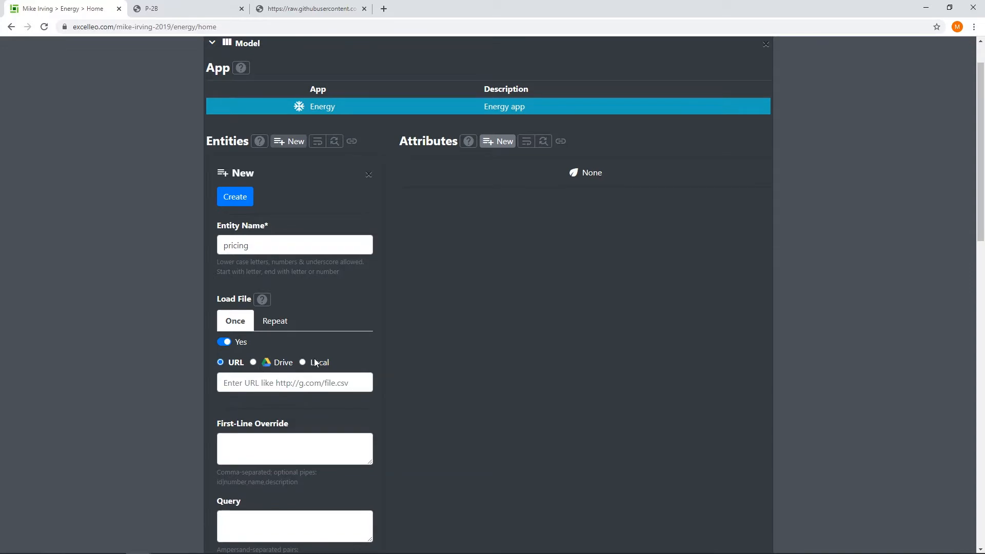
{"action": "left_click", "coordinate": [236, 385]}
{"action": "left_click", "coordinate": [214, 12]}
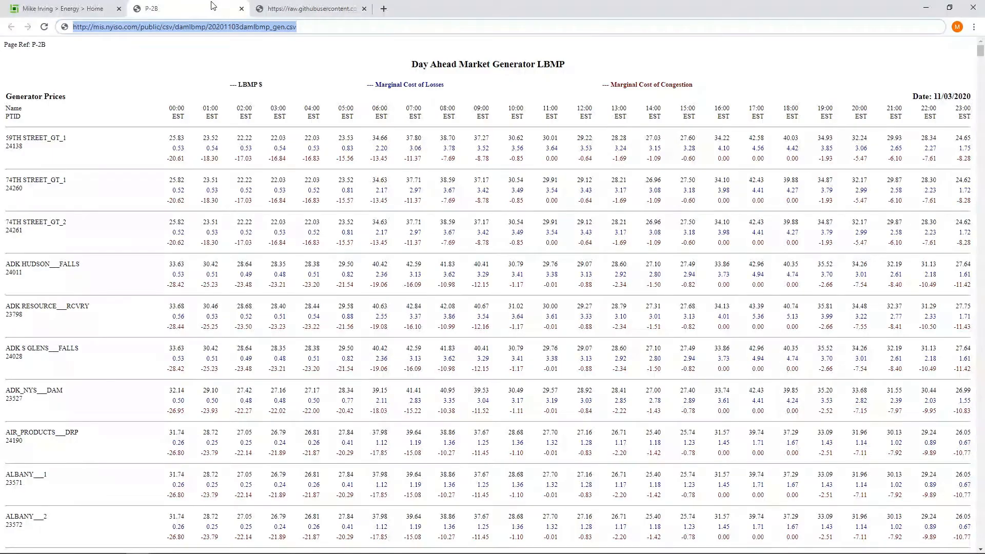
{"action": "key", "text": "ctrl+c"}
{"action": "left_click", "coordinate": [108, 9]}
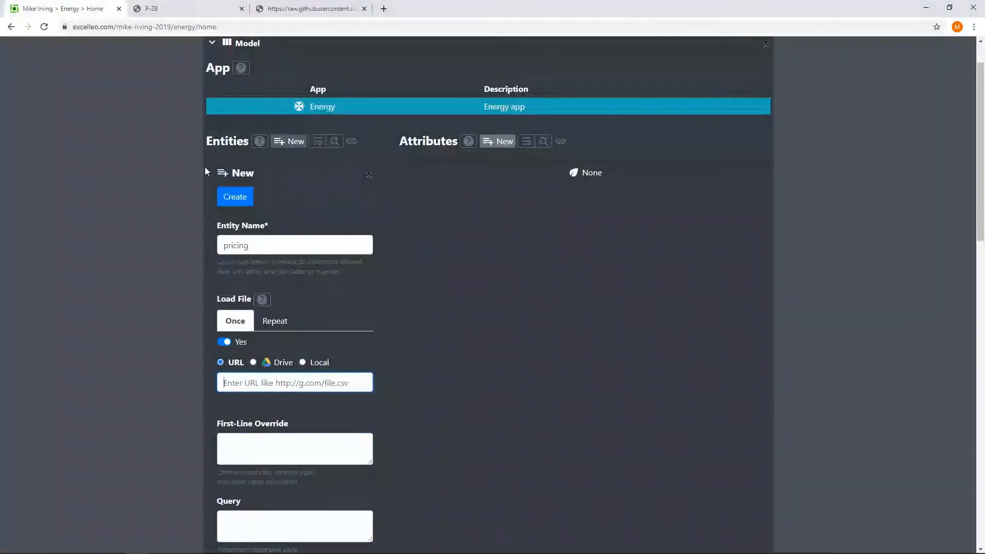
{"action": "key", "text": "ctrl+v"}
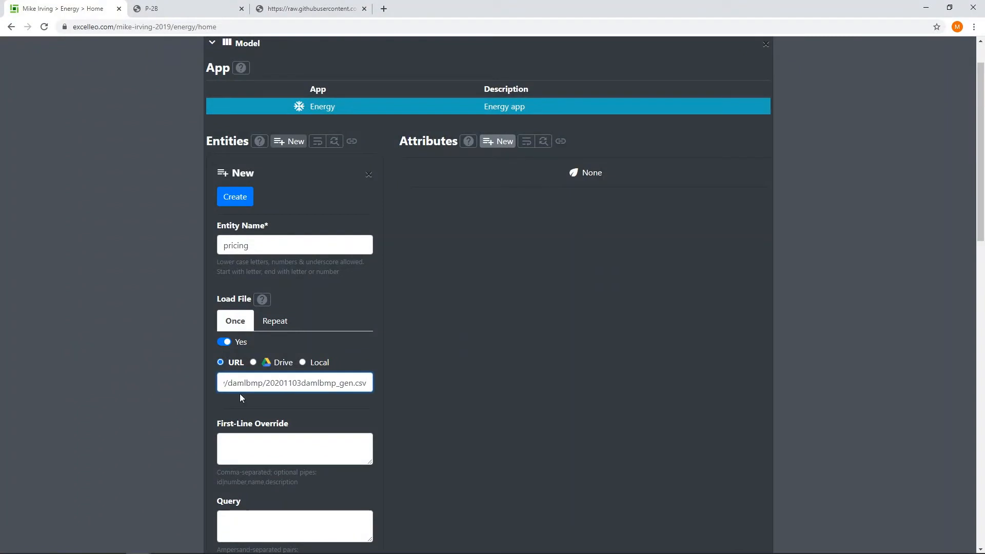
Enter timestamp,name,code,cost,loss,congestion as the first-line override and enlarge its text box
{"action": "left_click", "coordinate": [263, 448]}
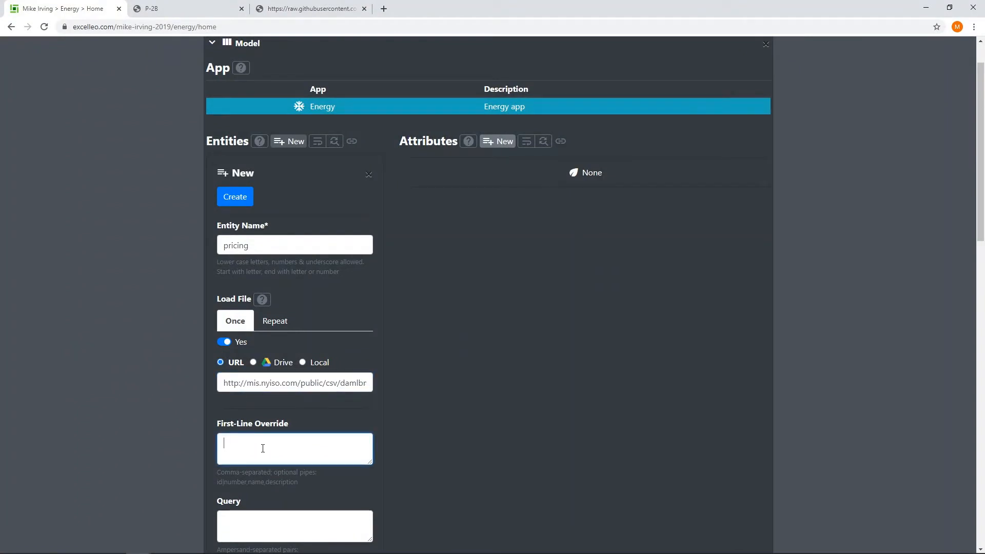
{"action": "type", "text": "timestamp,name,code,cost,loss,congestion"}
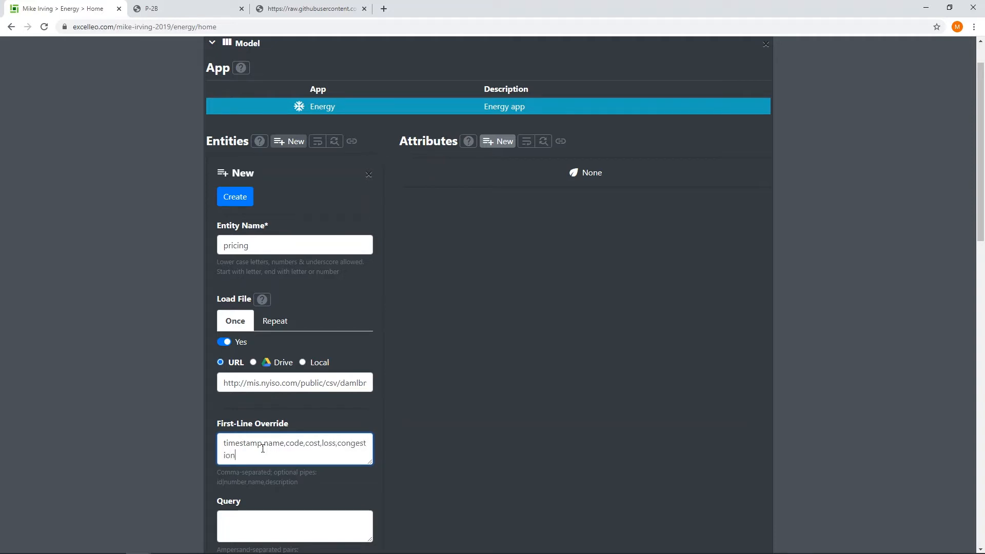
{"action": "left_click_drag", "start_coordinate": [368, 461], "coordinate": [362, 538]}
Add pipe-separated types to the override columns: datetime for timestamp, text for name, number for code, and currency for cost, loss and congestion
{"action": "scroll", "coordinate": [338, 425], "scroll_direction": "down", "scroll_amount": 2}
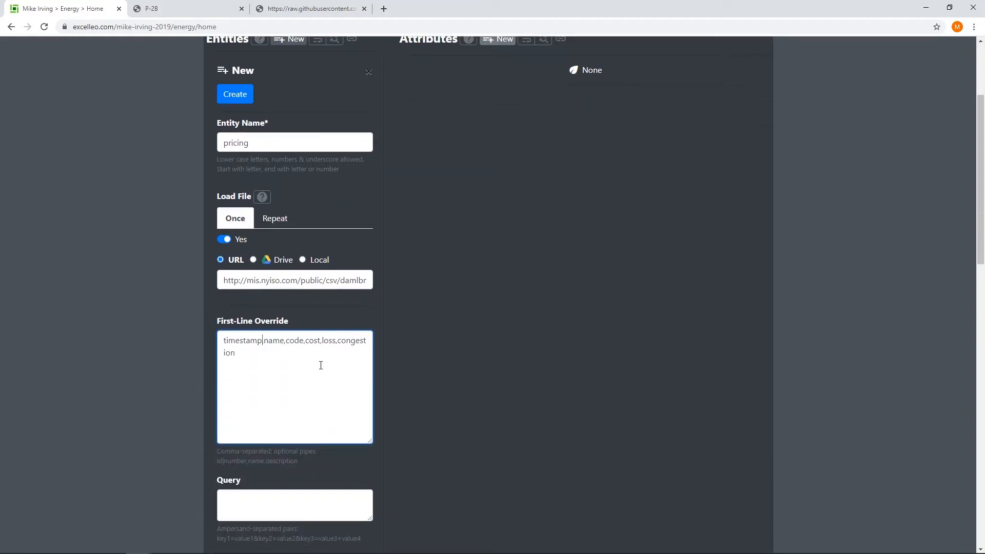
{"action": "key", "text": "BackSpace"}
{"action": "type", "text": "|datetime,"}
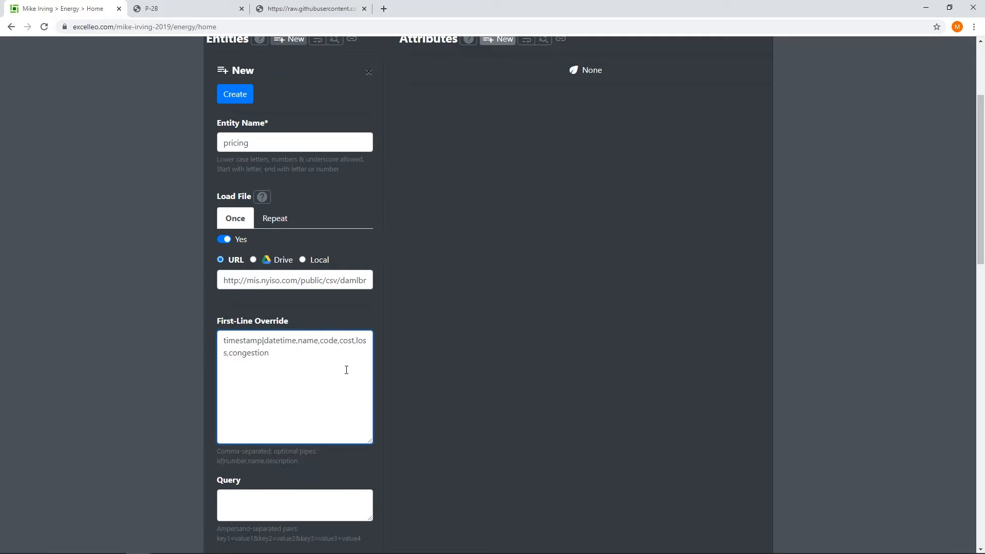
{"action": "key", "text": "ctrl+Right"}
{"action": "key", "text": "BackSpace"}
{"action": "type", "text": "|text,code|number,cost"}
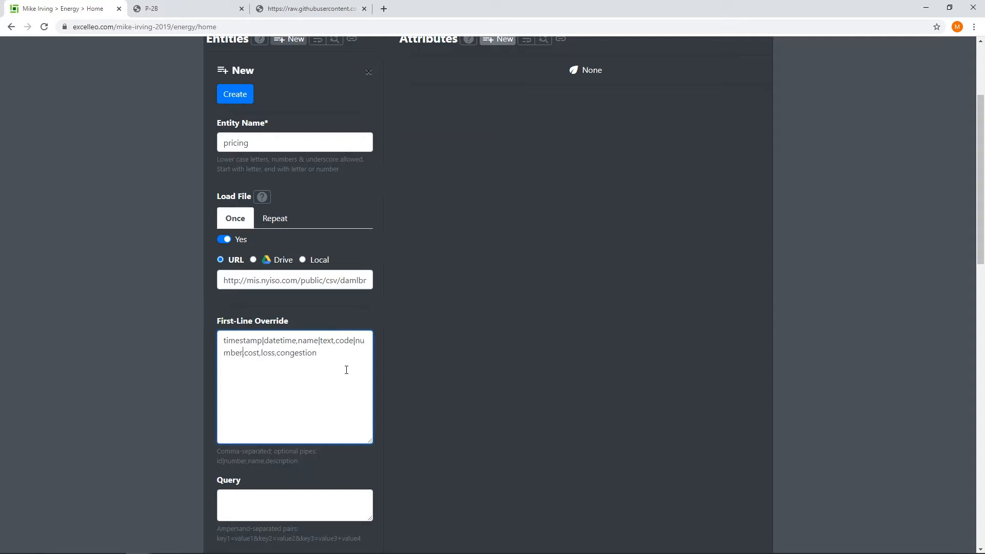
{"action": "type", "text": "|currency"}
{"action": "key", "text": "ctrl+shift+Left"}
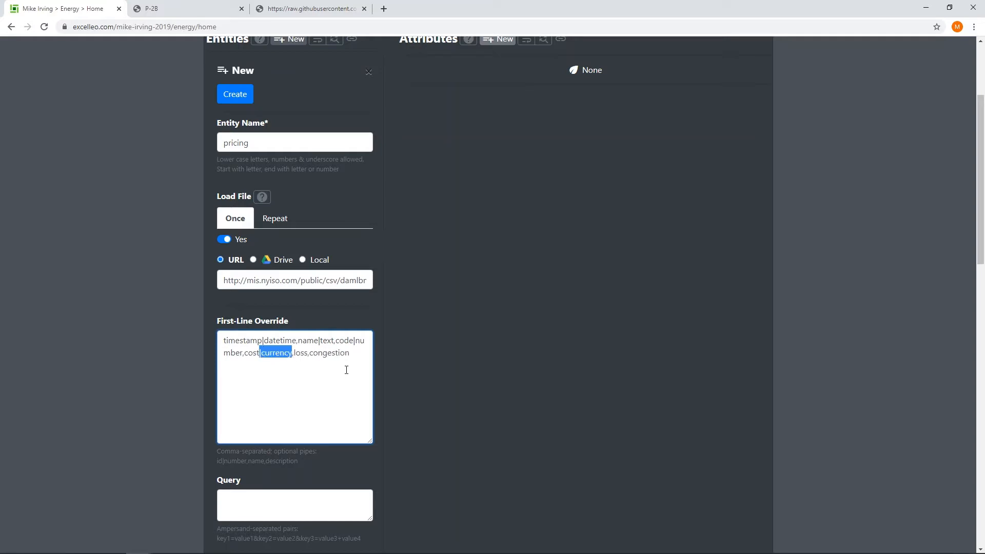
{"action": "key", "text": "Right"}
{"action": "key", "text": "Right"}
{"action": "key", "text": "ctrl+Right"}
{"action": "key", "text": "ctrl+v"}
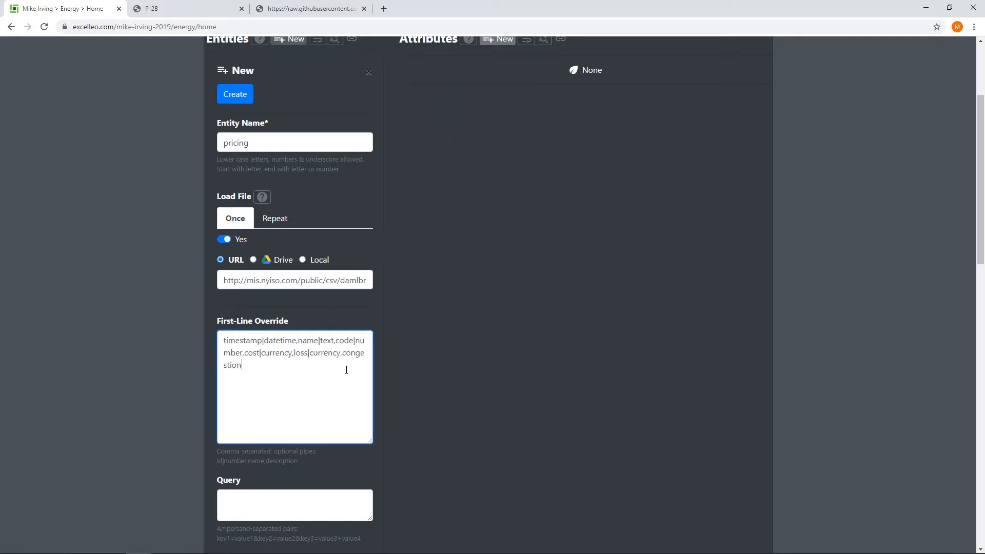
{"action": "key", "text": "ctrl+v"}
Append the format %m/%d/%Y %H:%i and the offset -05:00 to the timestamp column, each after a pipe, and create the pricing entity
{"action": "type", "text": "|%"}
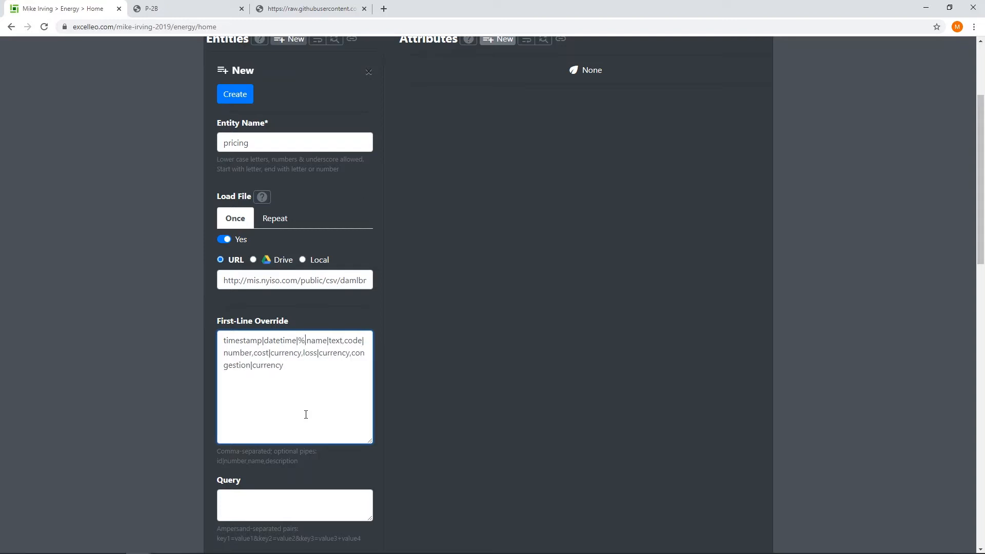
{"action": "type", "text": "m/"}
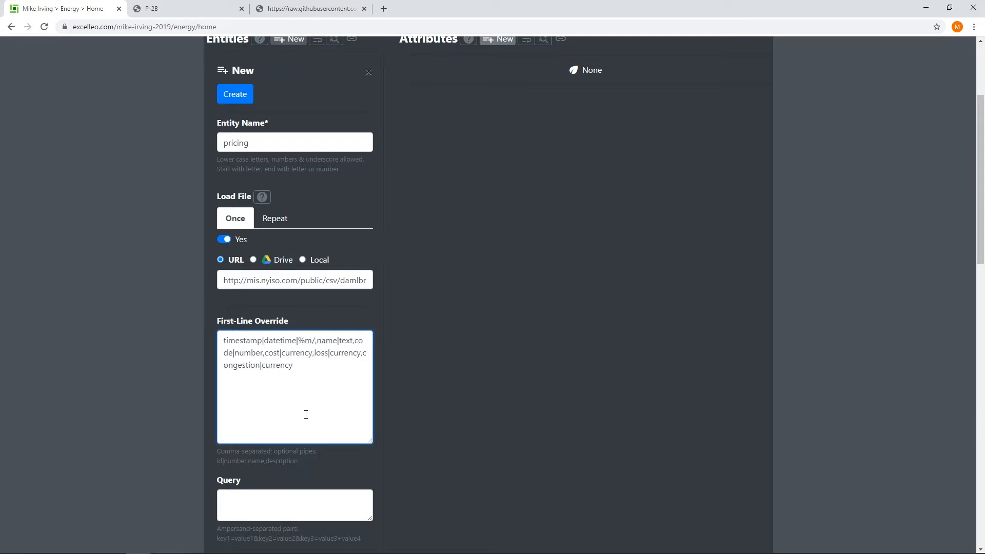
{"action": "type", "text": "%d/"}
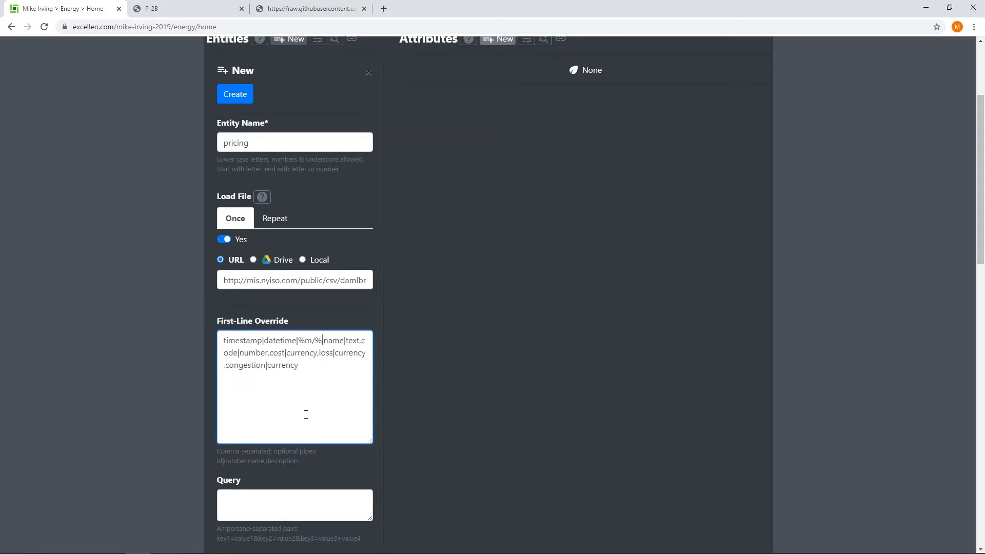
{"action": "type", "text": "%Y "}
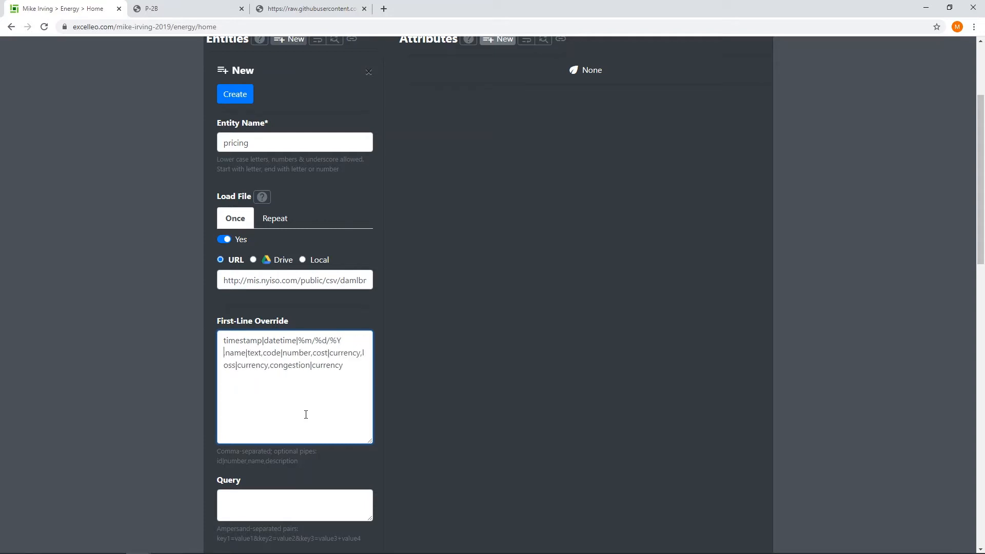
{"action": "type", "text": "%H:"}
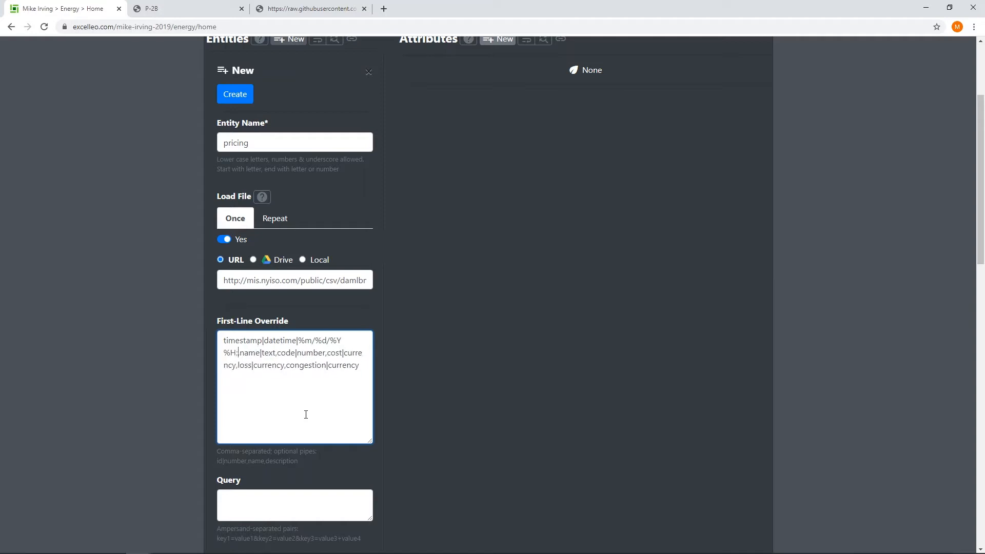
{"action": "type", "text": "%"}
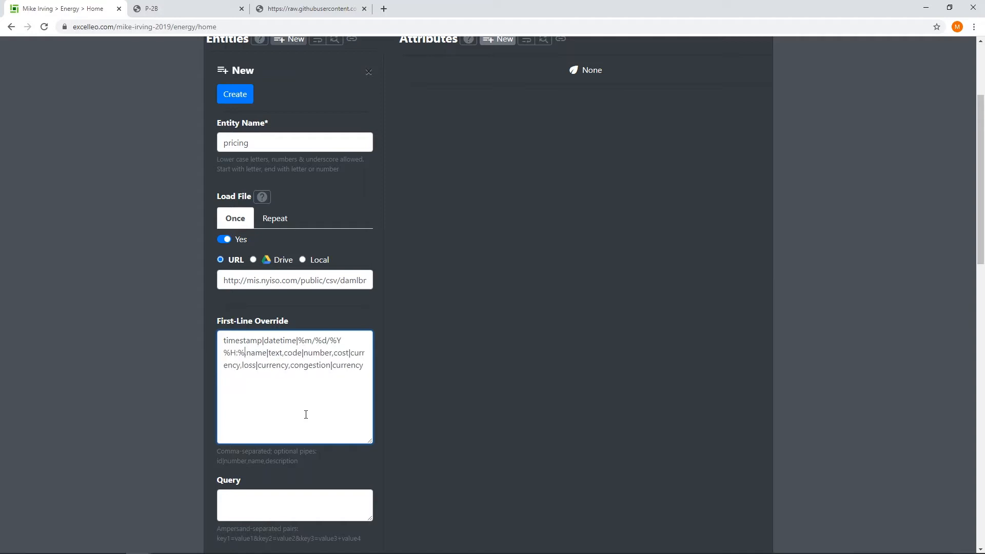
{"action": "type", "text": "i|"}
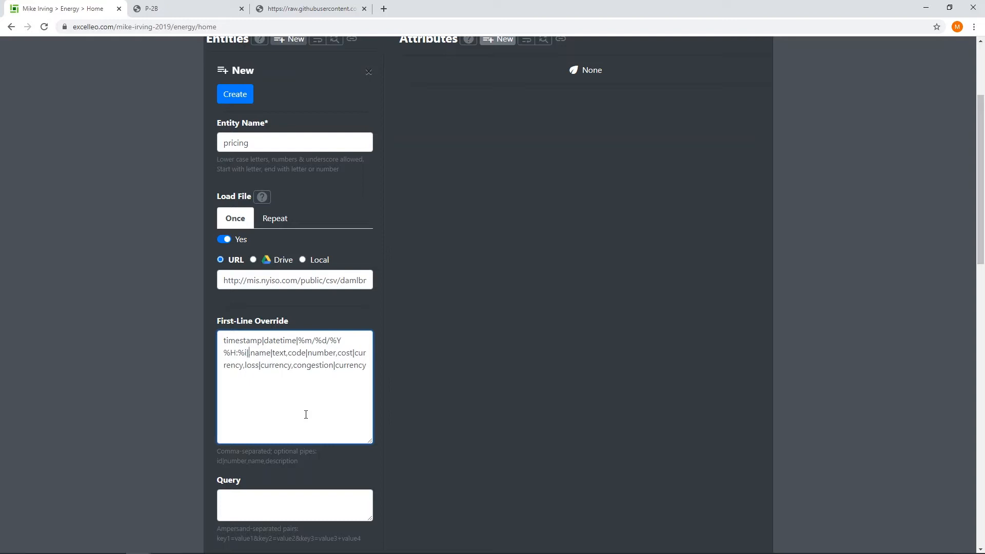
{"action": "type", "text": "-"}
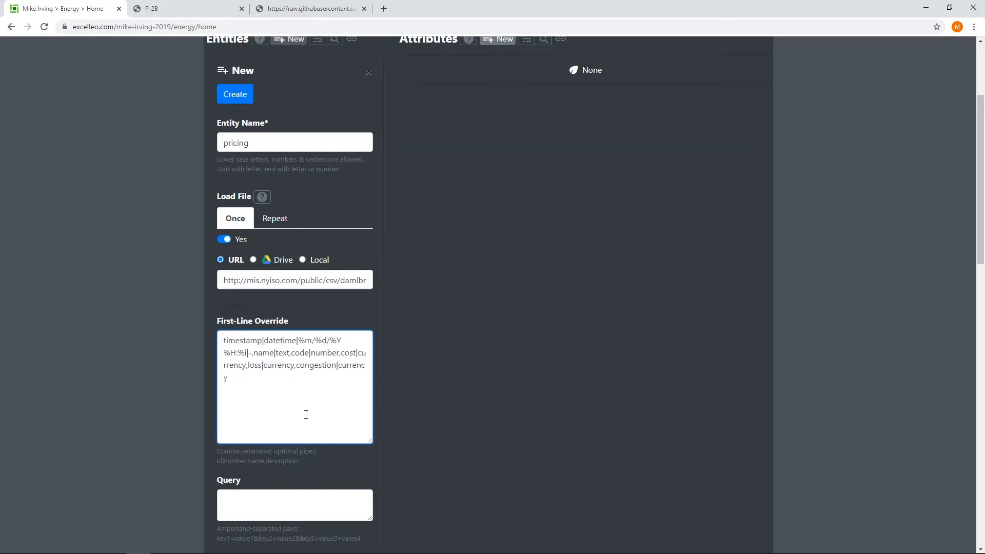
{"action": "type", "text": "05:00"}
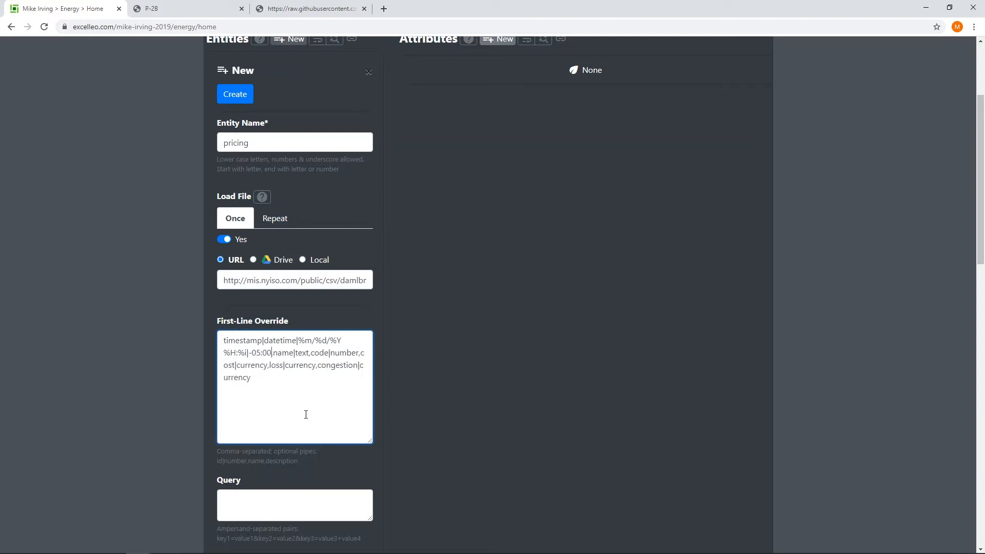
{"action": "left_click", "coordinate": [233, 95]}
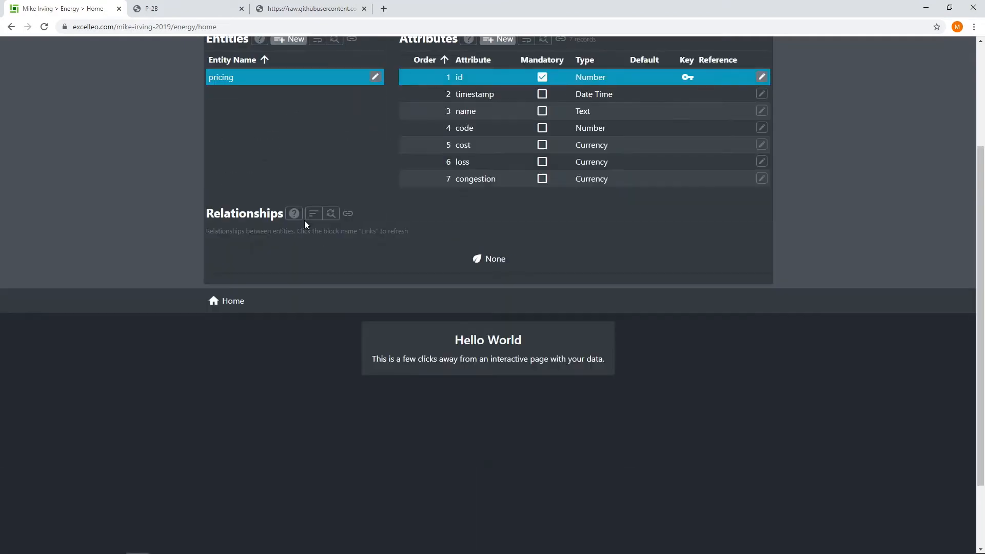
Start a new block on the Home page in design mode, labelled NY Pricing and based on the pricing entity
{"action": "scroll", "coordinate": [539, 114], "scroll_direction": "up", "scroll_amount": 3}
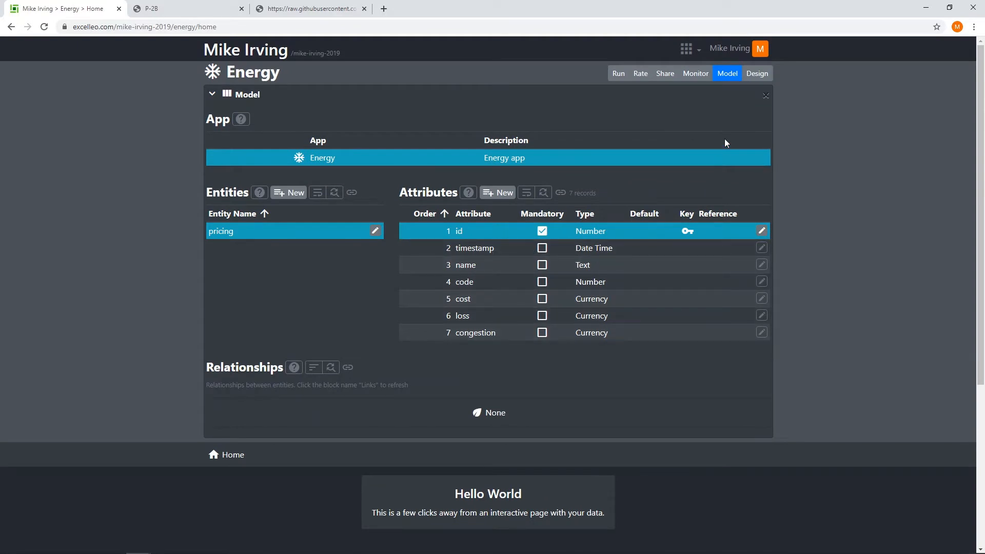
{"action": "left_click", "coordinate": [755, 75]}
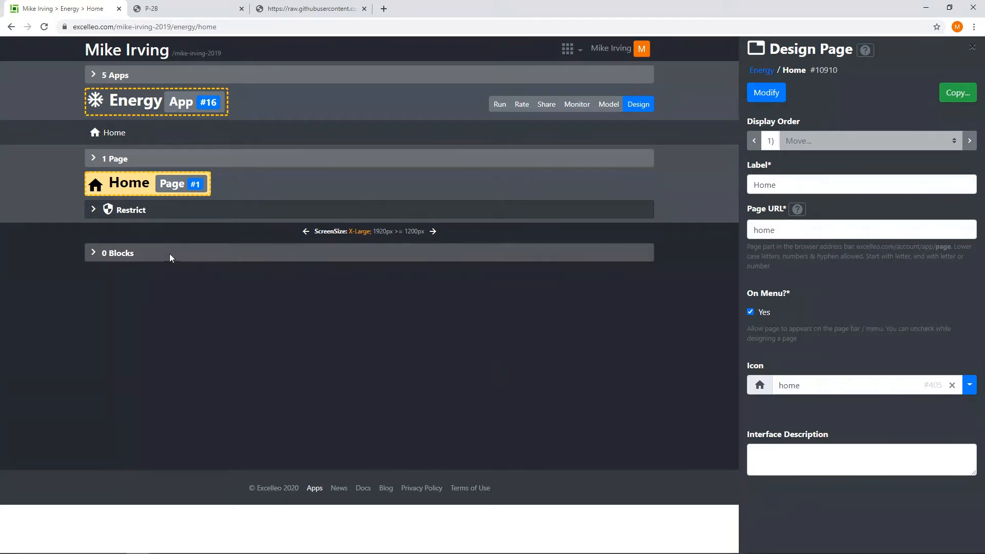
{"action": "left_click", "coordinate": [116, 253]}
{"action": "left_click", "coordinate": [110, 272]}
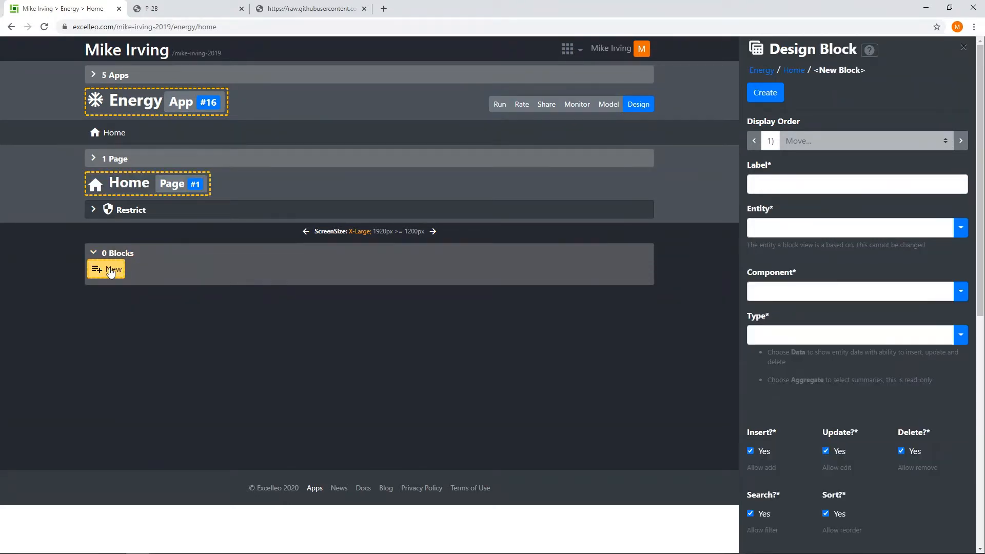
{"action": "left_click", "coordinate": [807, 185]}
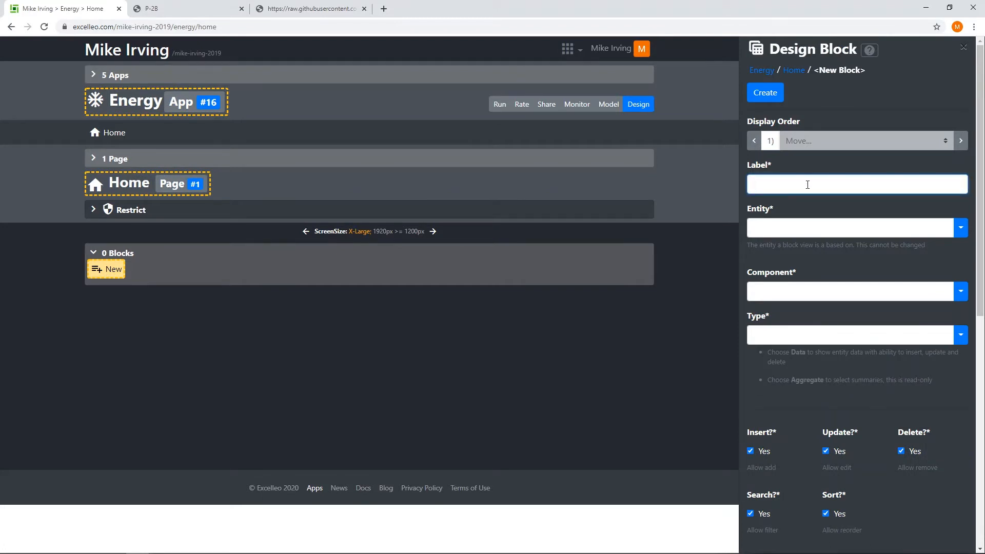
{"action": "type", "text": "NY Pricing"}
{"action": "left_click", "coordinate": [960, 227]}
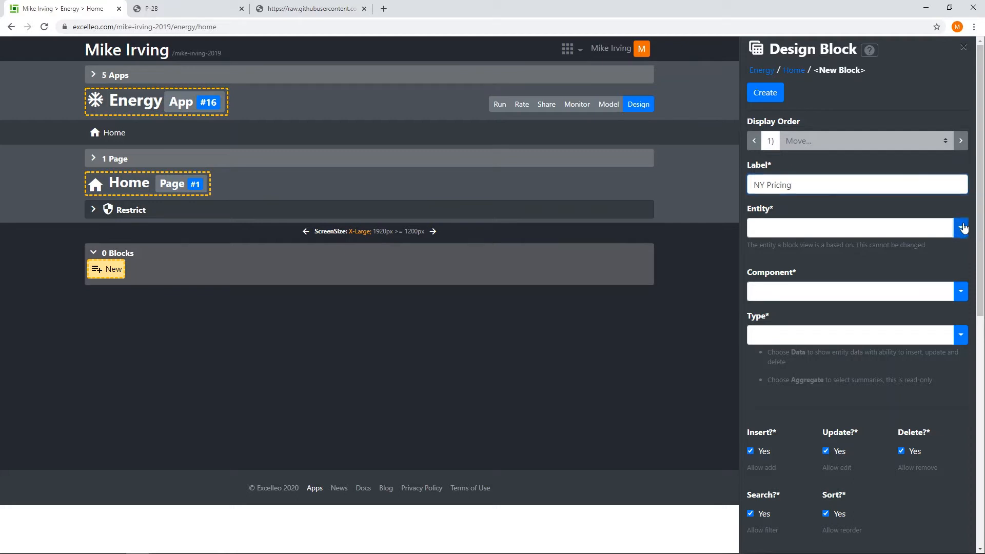
{"action": "left_click", "coordinate": [783, 268]}
Set the block's component to Table and its type to Data, and create the block
{"action": "left_click", "coordinate": [960, 290]}
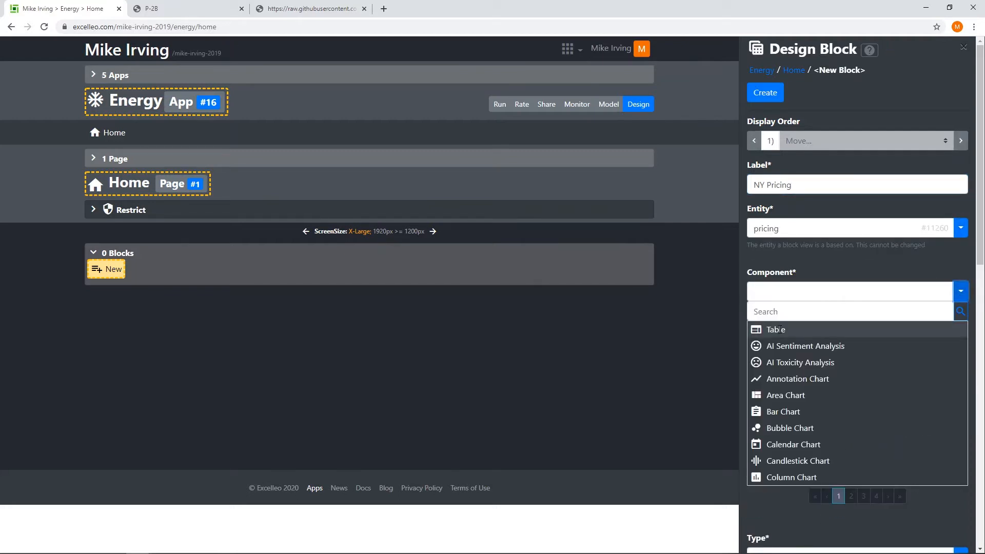
{"action": "left_click", "coordinate": [844, 326]}
{"action": "left_click", "coordinate": [961, 335]}
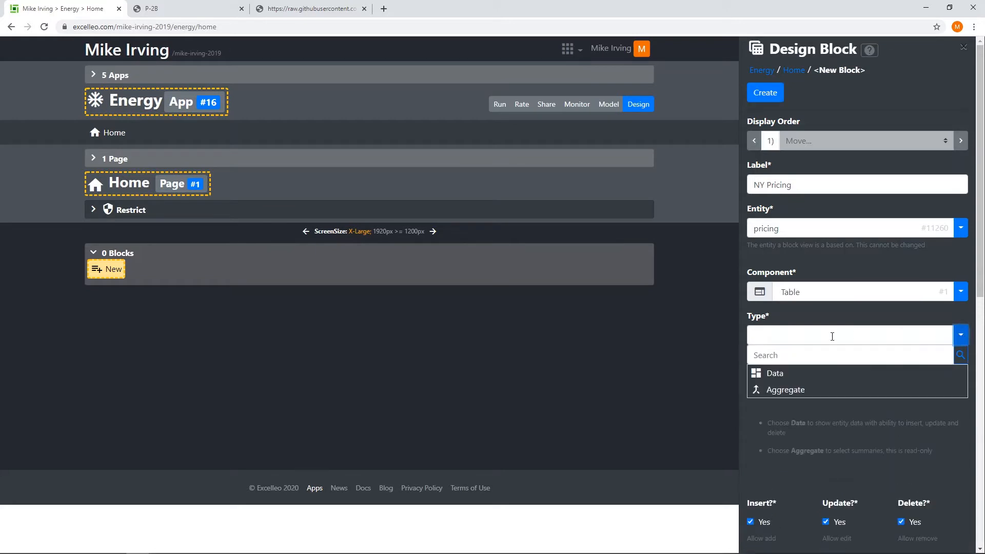
{"action": "left_click", "coordinate": [780, 371]}
{"action": "scroll", "coordinate": [806, 311], "scroll_direction": "down", "scroll_amount": 7}
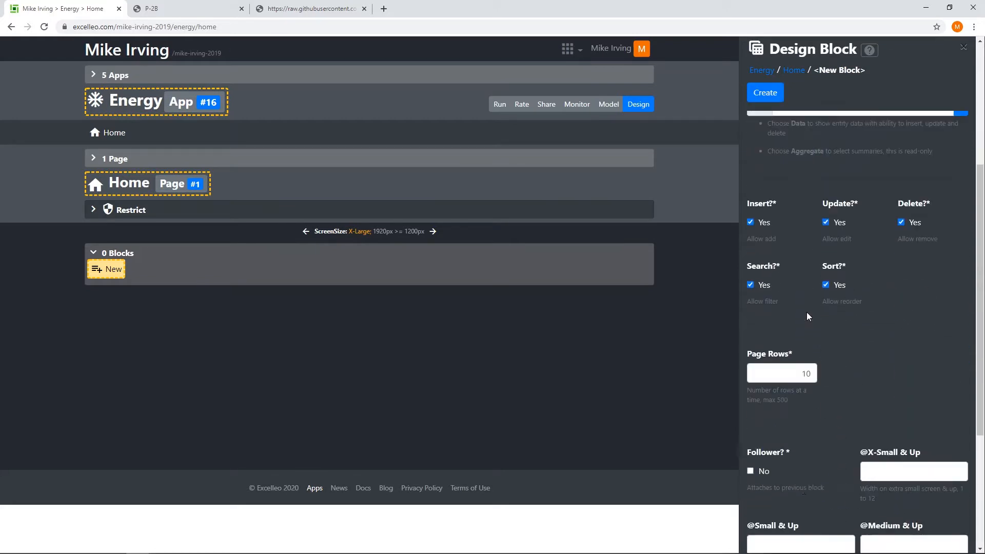
{"action": "left_click", "coordinate": [765, 93]}
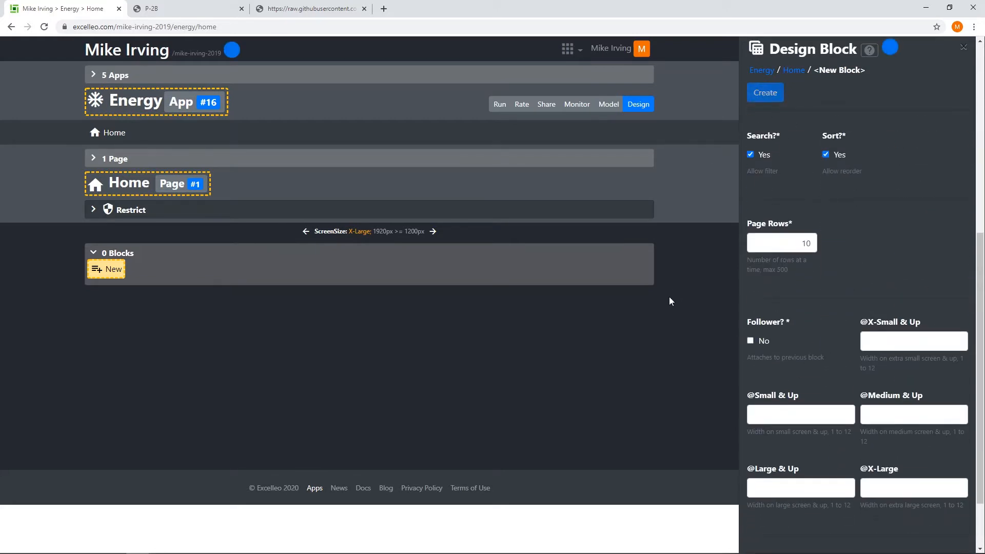
Run the app and browse the NY Pricing table's pages through to the last one and back to the first
{"action": "left_click", "coordinate": [493, 104]}
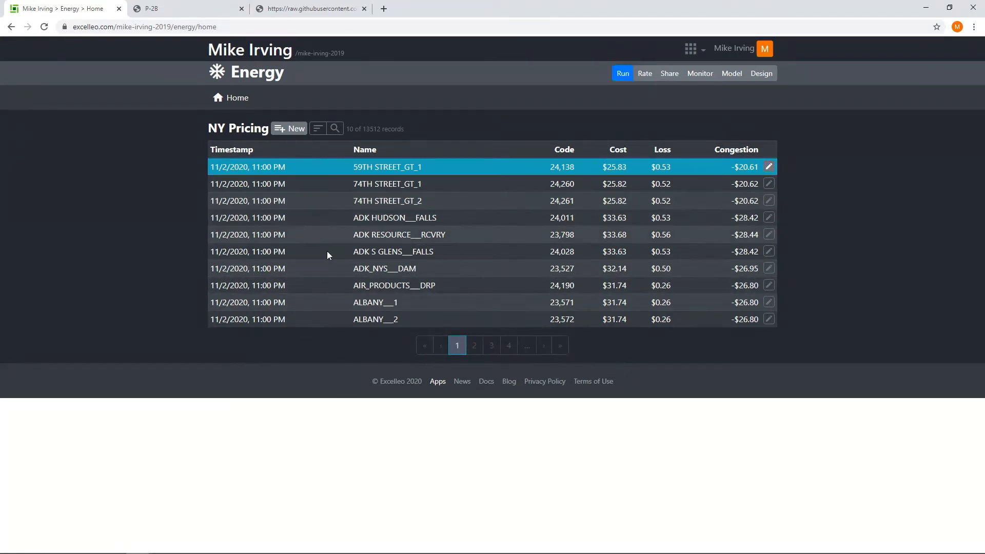
{"action": "left_click", "coordinate": [474, 346]}
{"action": "left_click", "coordinate": [490, 347]}
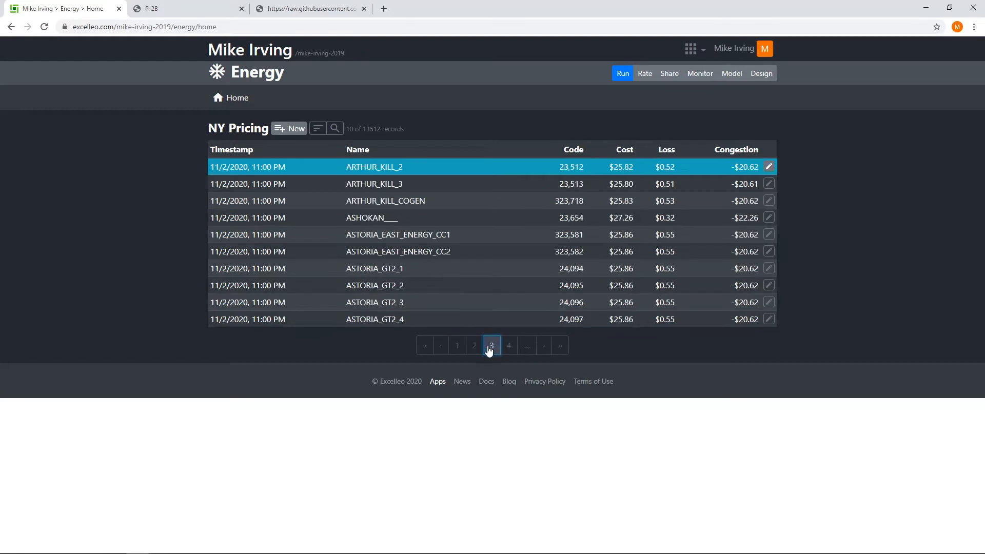
{"action": "left_click", "coordinate": [550, 346]}
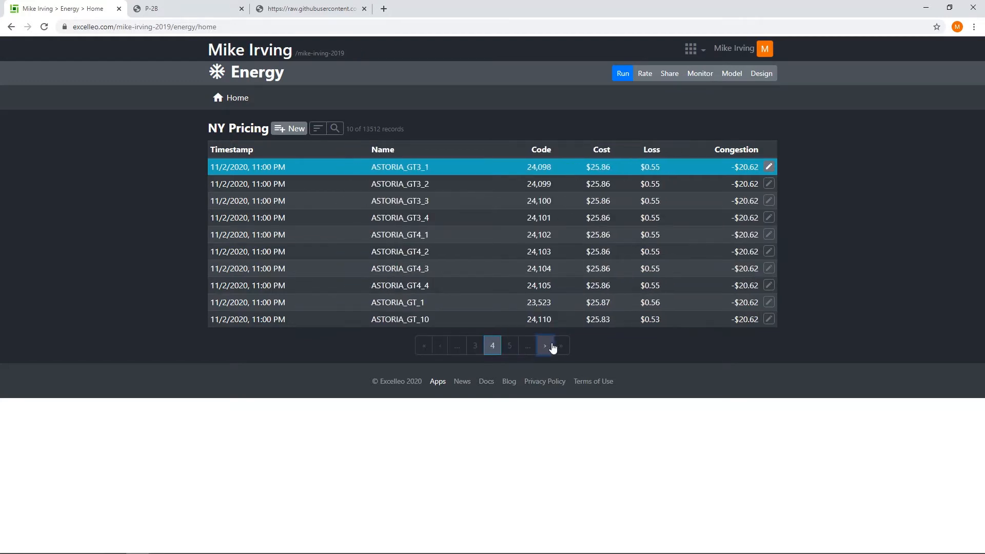
{"action": "left_click", "coordinate": [560, 345]}
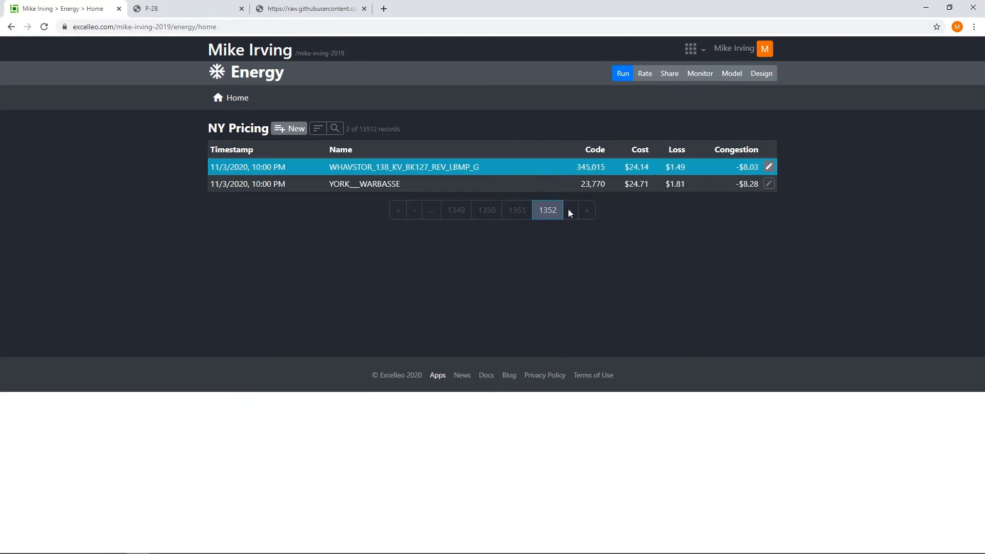
{"action": "left_click", "coordinate": [393, 211]}
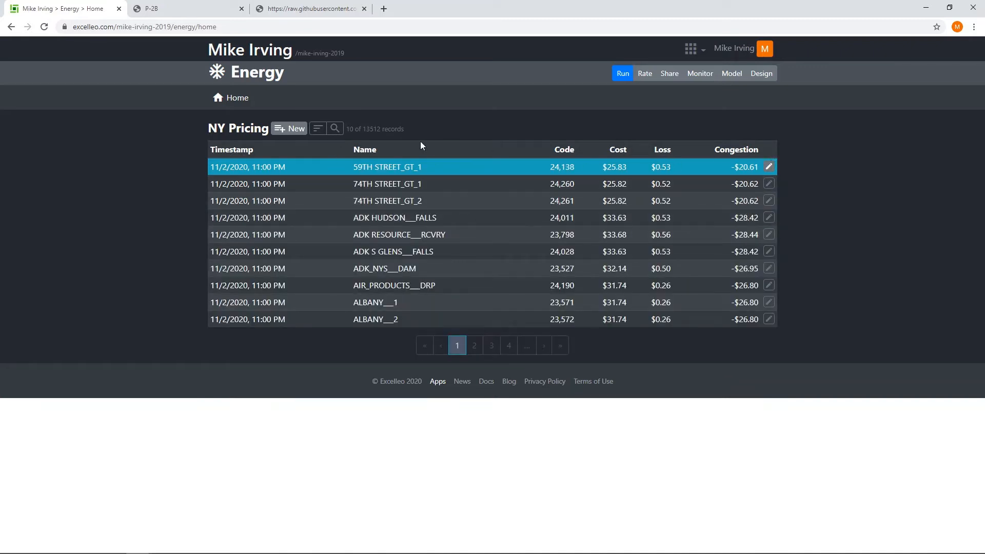
Sort the NY Pricing table by cost in ascending and descending order, and remove the sort
{"action": "left_click", "coordinate": [580, 151]}
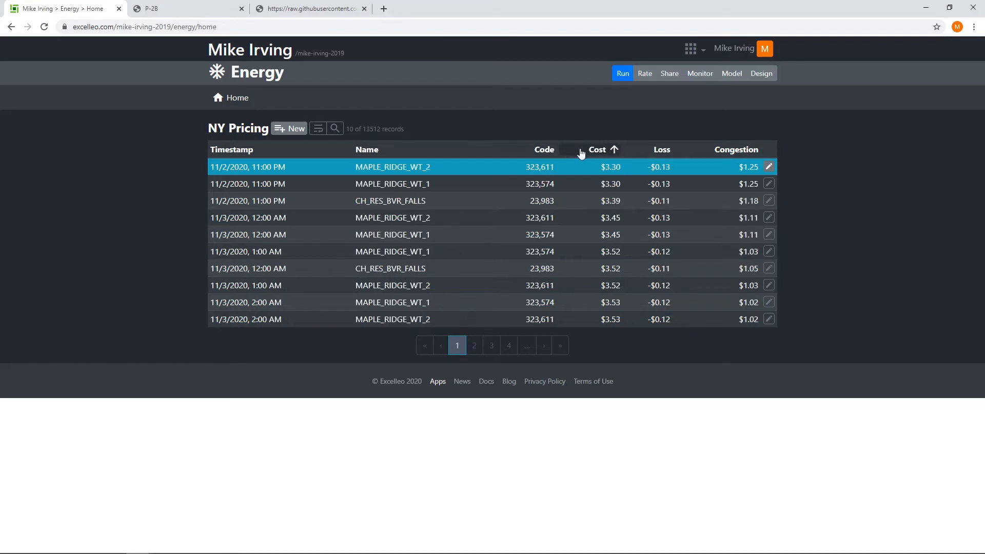
{"action": "left_click", "coordinate": [592, 151]}
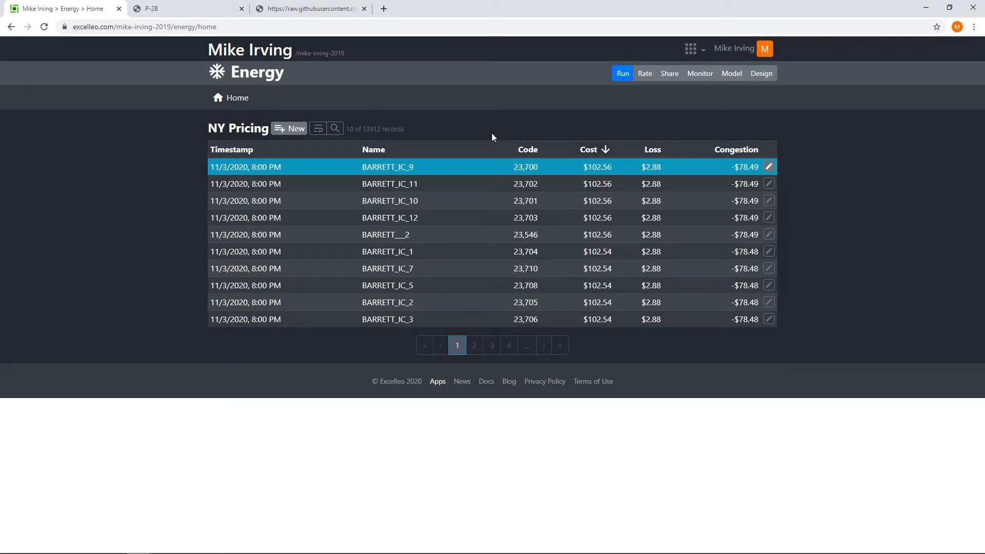
{"action": "left_click", "coordinate": [318, 128]}
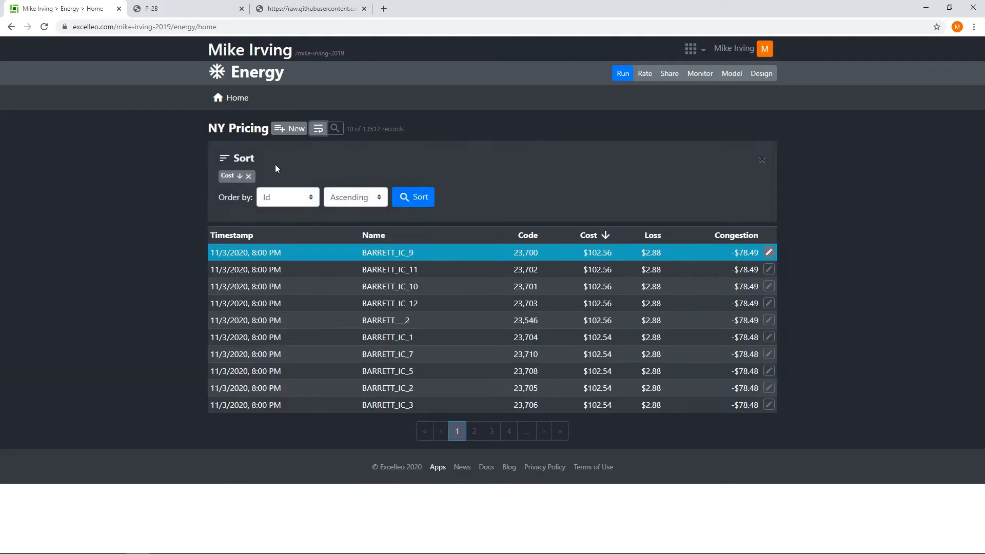
{"action": "left_click", "coordinate": [249, 176]}
Examine which fields the NY Pricing table can be filtered by, and close the filter form
{"action": "left_click", "coordinate": [334, 129]}
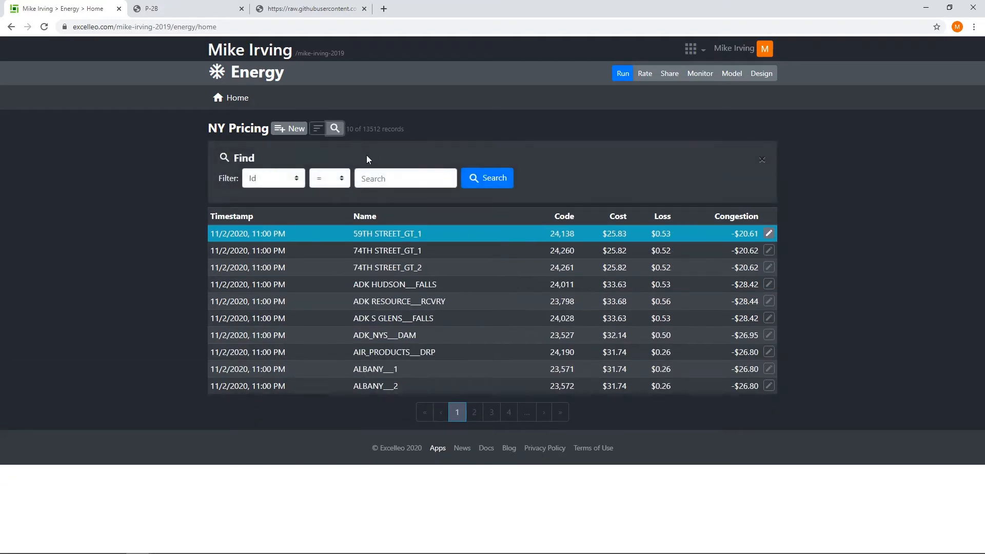
{"action": "left_click", "coordinate": [301, 178]}
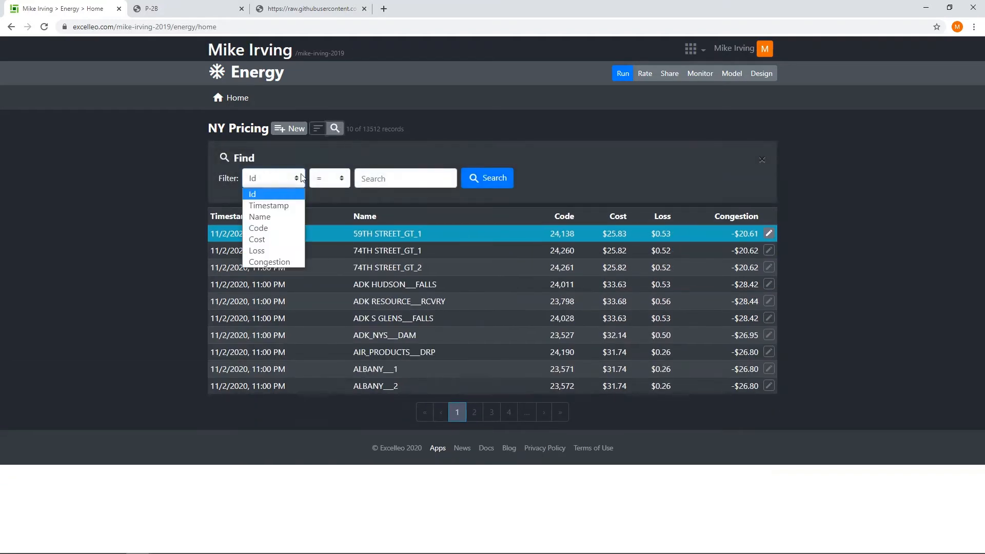
{"action": "left_click", "coordinate": [334, 121]}
{"action": "left_click", "coordinate": [334, 128]}
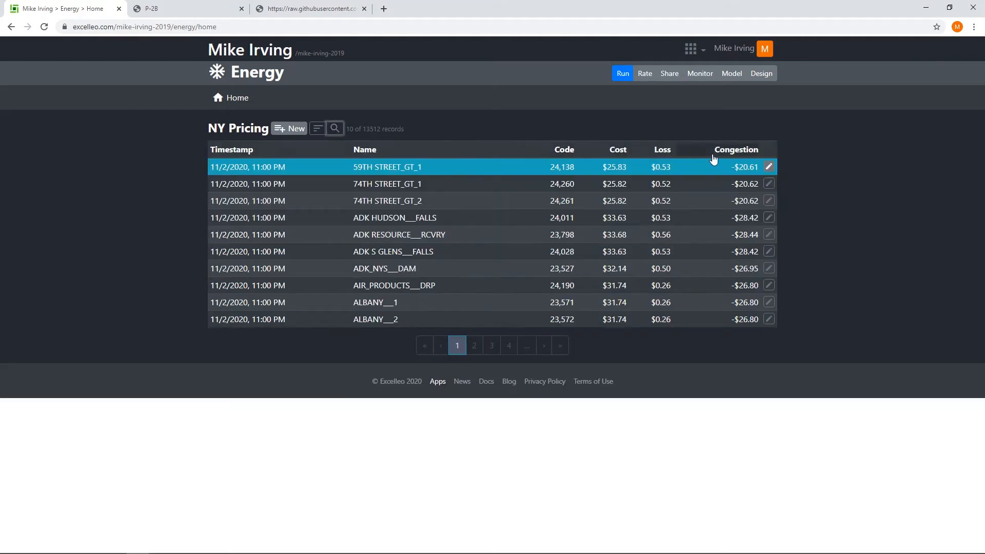
Examine the edit form of the first pricing record and the blank new-record form, closing both without saving
{"action": "left_click", "coordinate": [769, 166]}
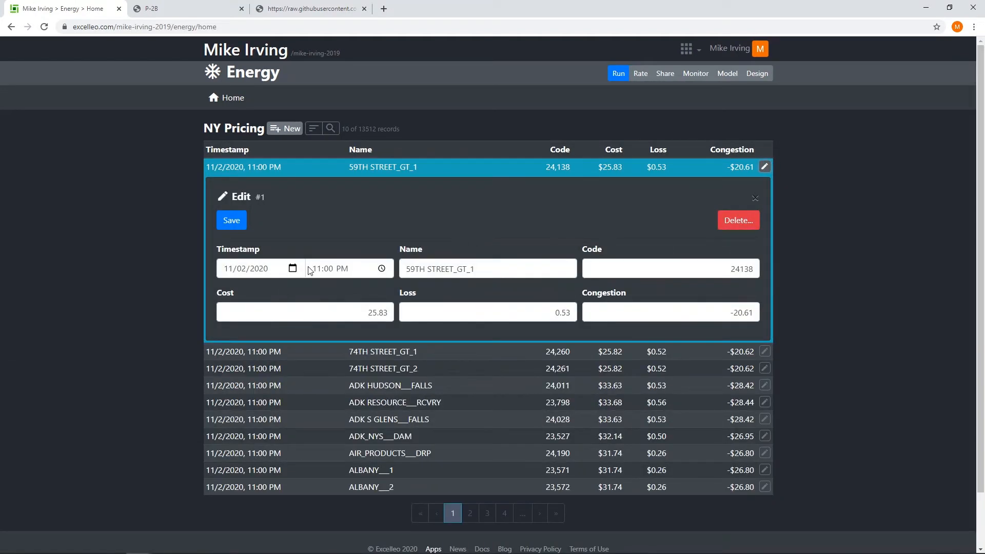
{"action": "left_click", "coordinate": [293, 268]}
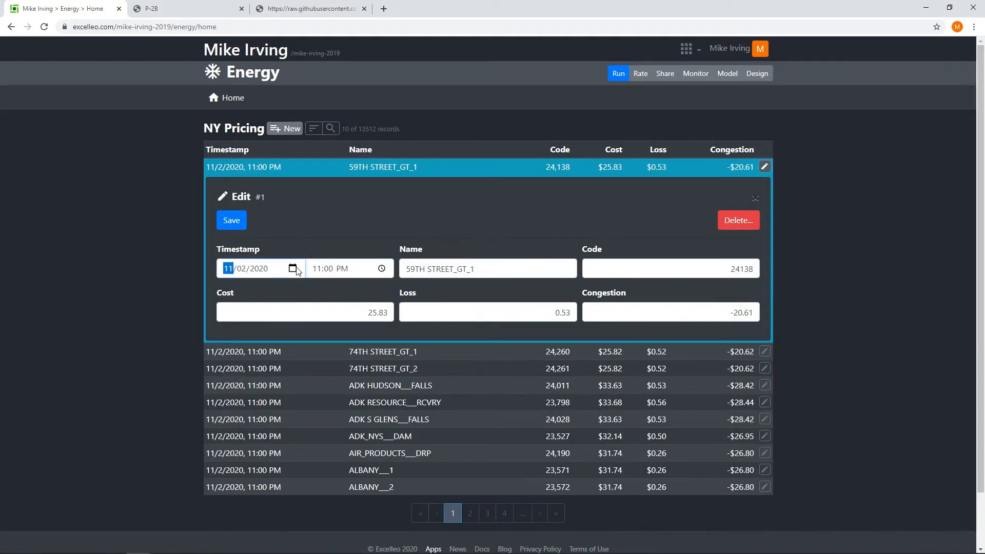
{"action": "left_click", "coordinate": [382, 268]}
{"action": "left_click", "coordinate": [542, 267]}
{"action": "left_click", "coordinate": [543, 268]}
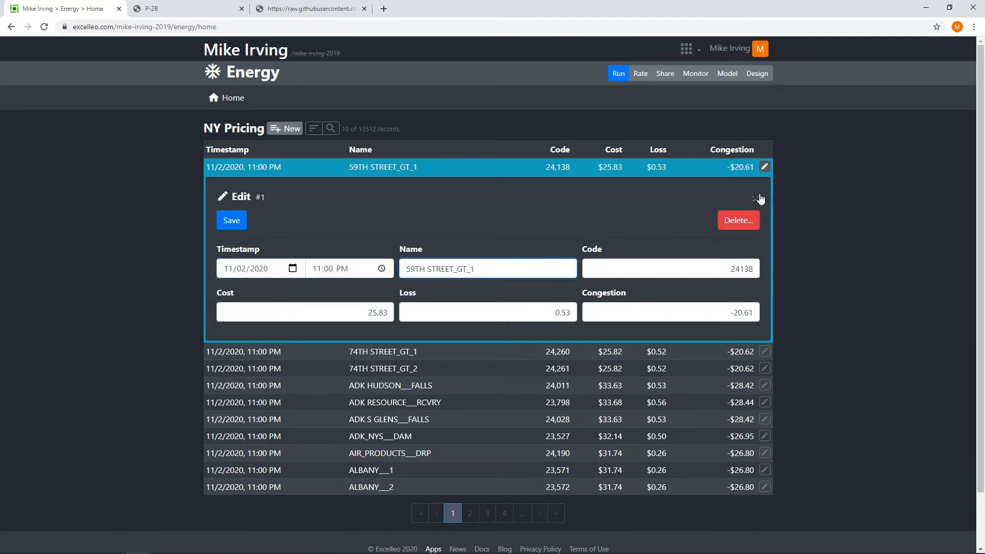
{"action": "left_click", "coordinate": [755, 198]}
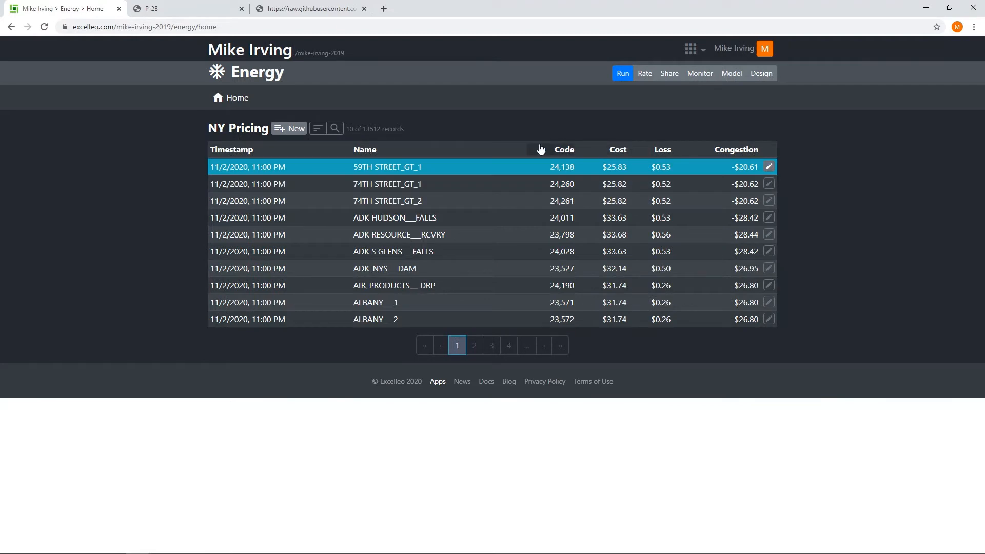
{"action": "left_click", "coordinate": [282, 131]}
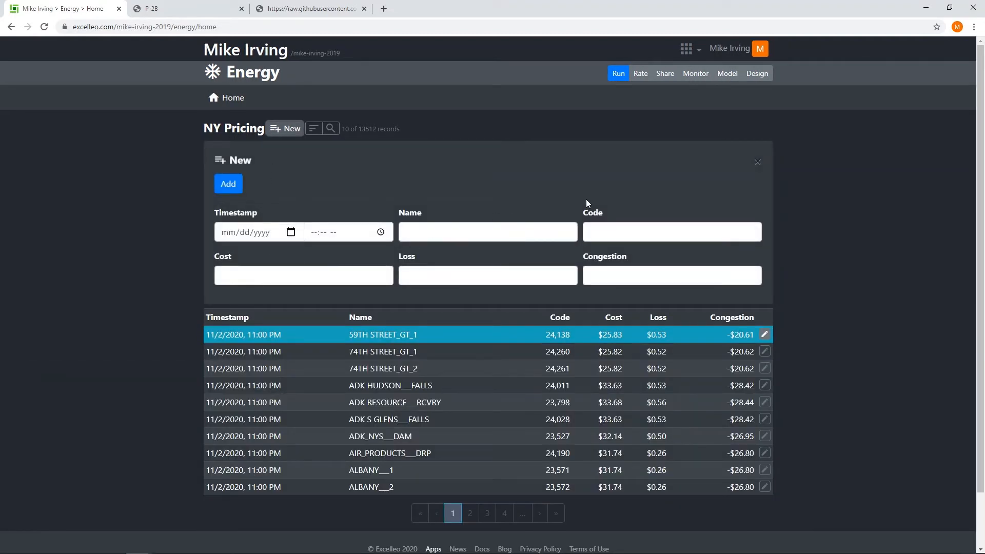
{"action": "left_click", "coordinate": [757, 165]}
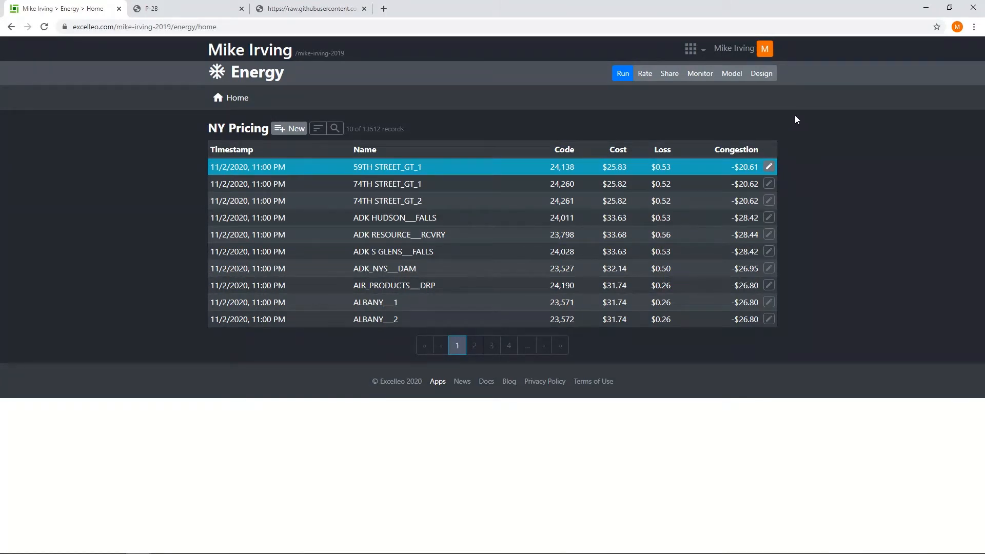
Return to design mode and duplicate the Home page within the Energy app
{"action": "left_click", "coordinate": [762, 74]}
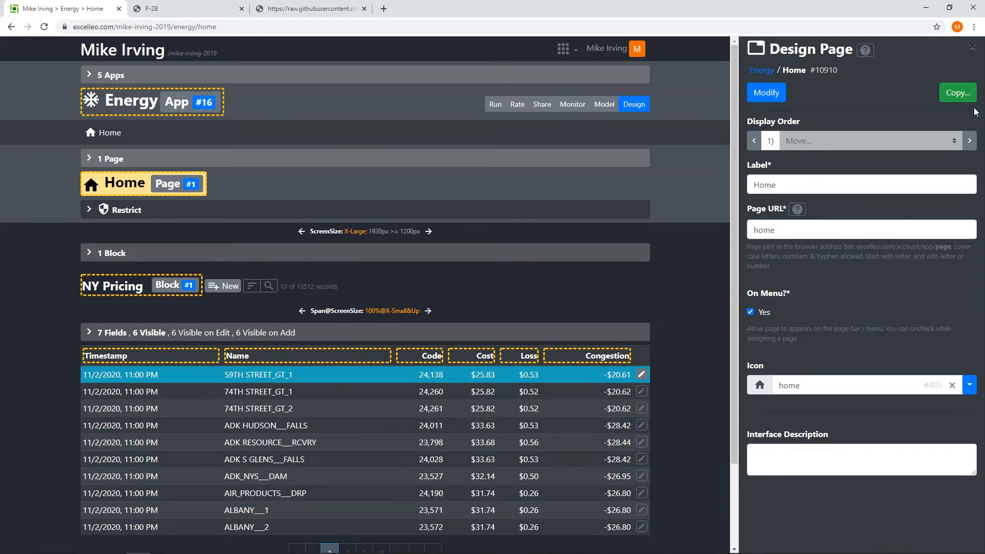
{"action": "left_click", "coordinate": [957, 93]}
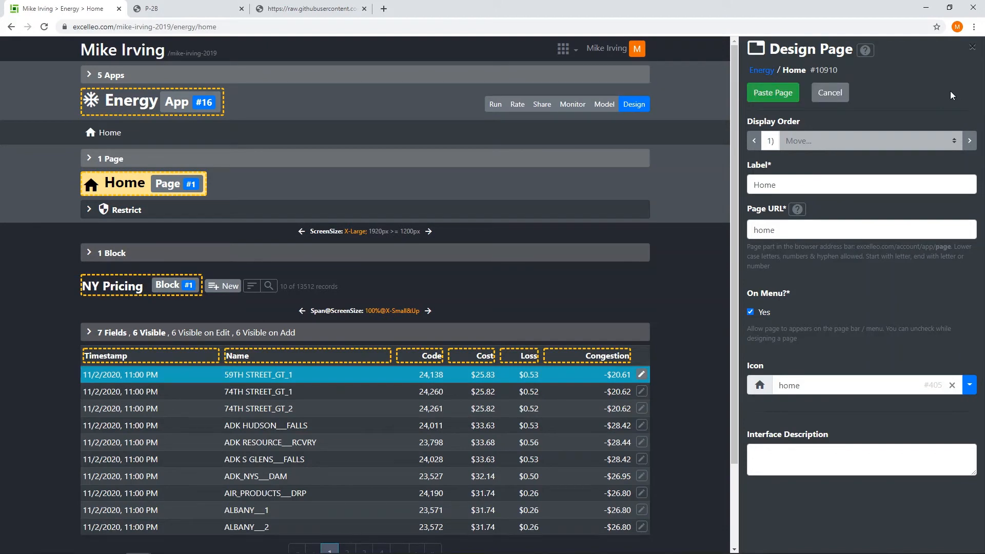
{"action": "left_click", "coordinate": [769, 94]}
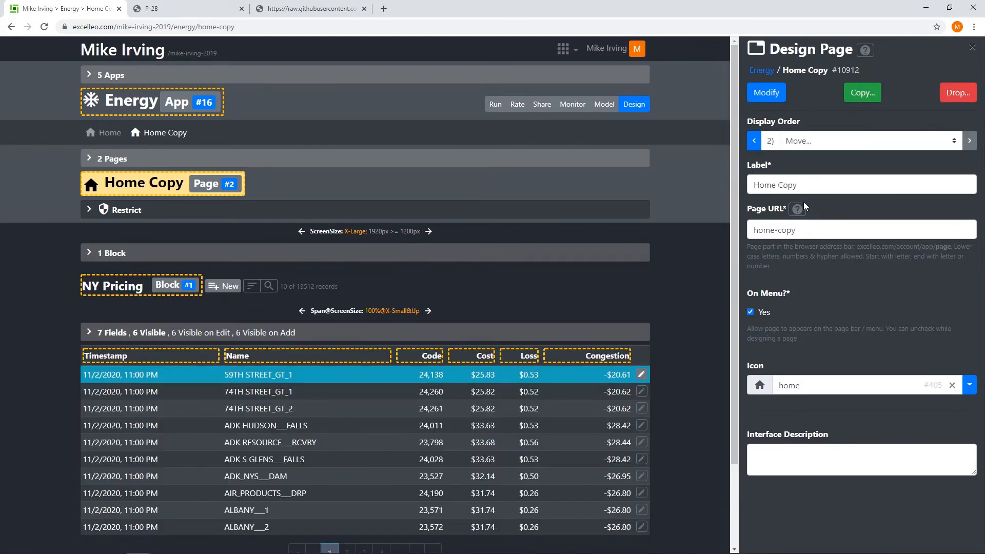
Relabel the copied page as Hourly, set its URL to hourly and its icon to access_alarm, and save the changes
{"action": "left_click_drag", "start_coordinate": [864, 180], "coordinate": [687, 183]}
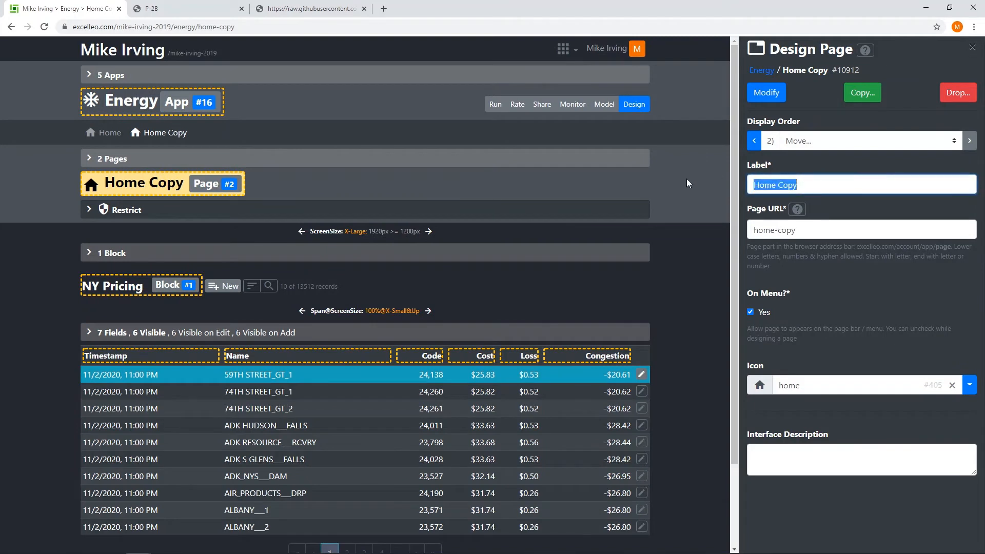
{"action": "type", "text": "Hourly"}
{"action": "key", "text": "Tab"}
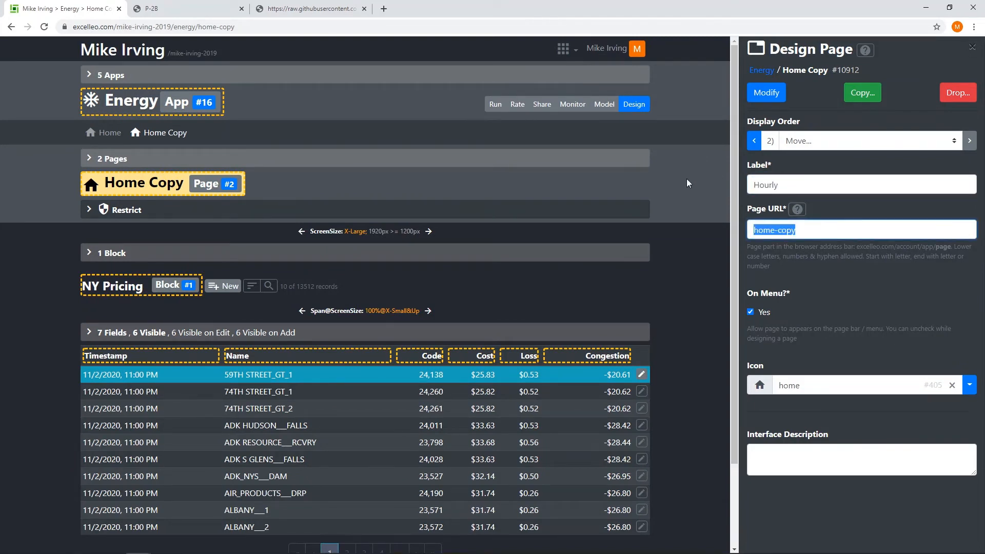
{"action": "type", "text": "hourly"}
{"action": "left_click", "coordinate": [969, 385]}
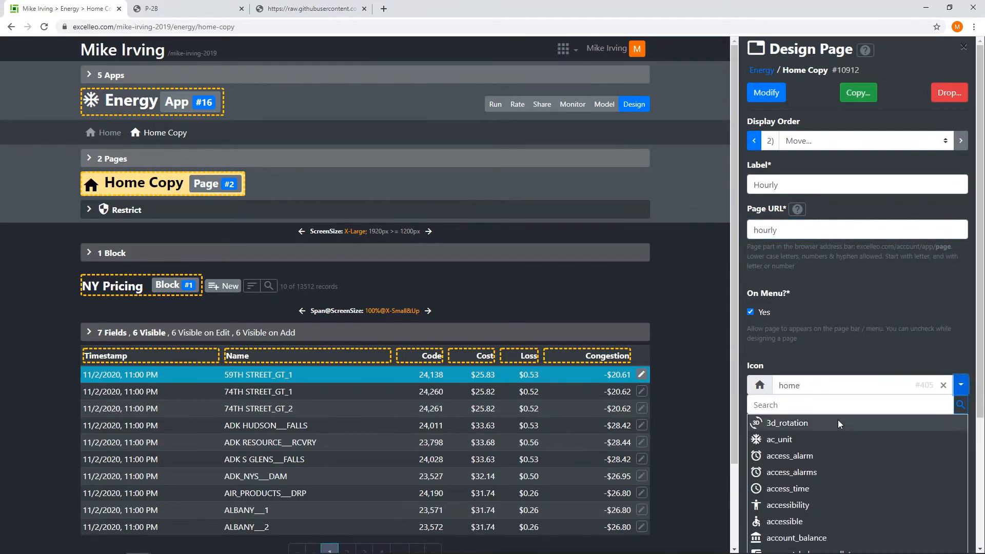
{"action": "left_click", "coordinate": [784, 406]}
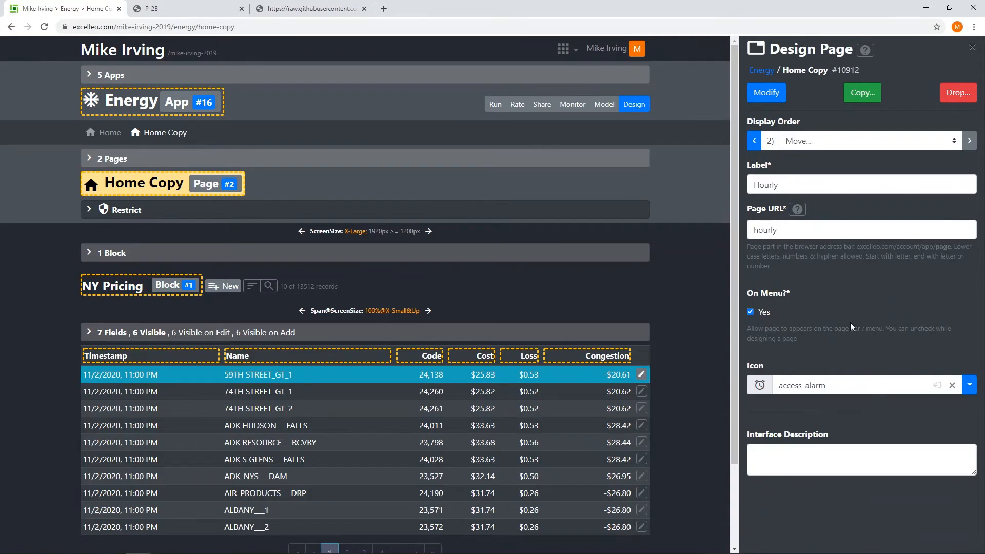
{"action": "left_click", "coordinate": [768, 93]}
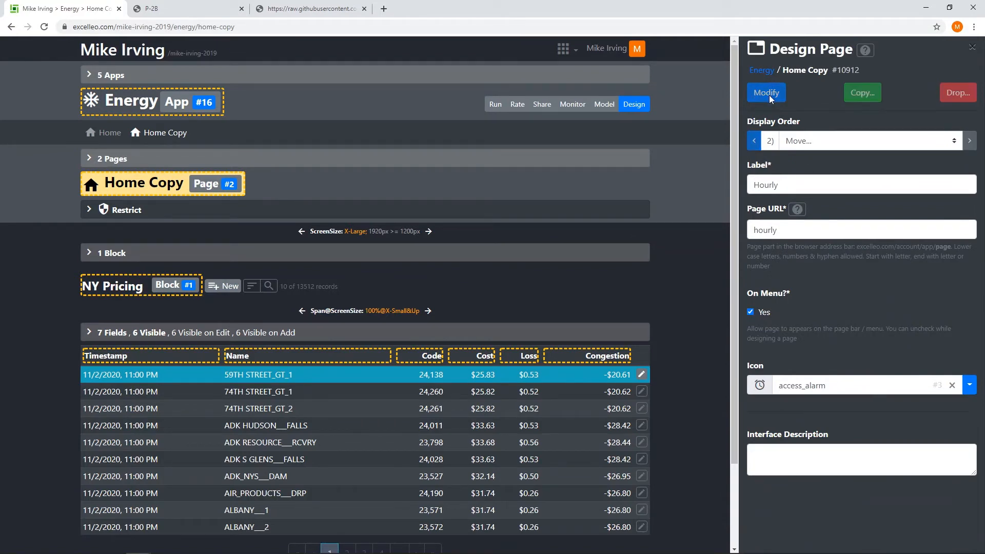
Change the NY Pricing block on the Hourly page to the Aggregate type and save the change
{"action": "left_click", "coordinate": [110, 133]}
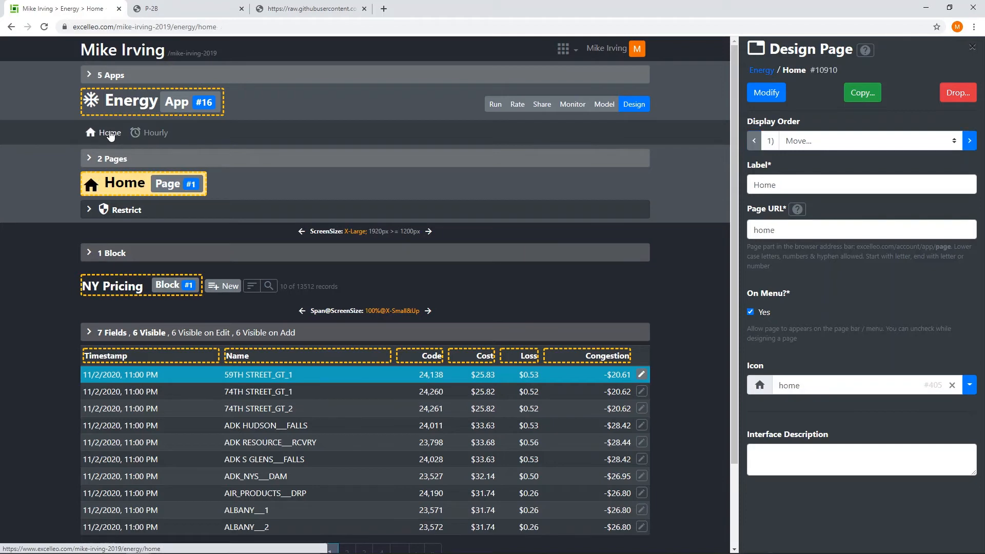
{"action": "left_click", "coordinate": [154, 133]}
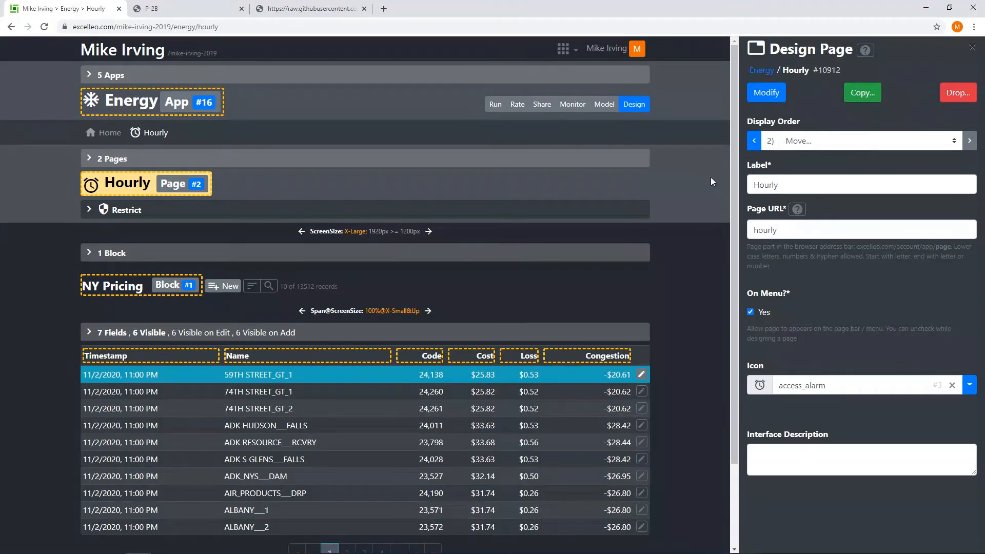
{"action": "left_click", "coordinate": [125, 288]}
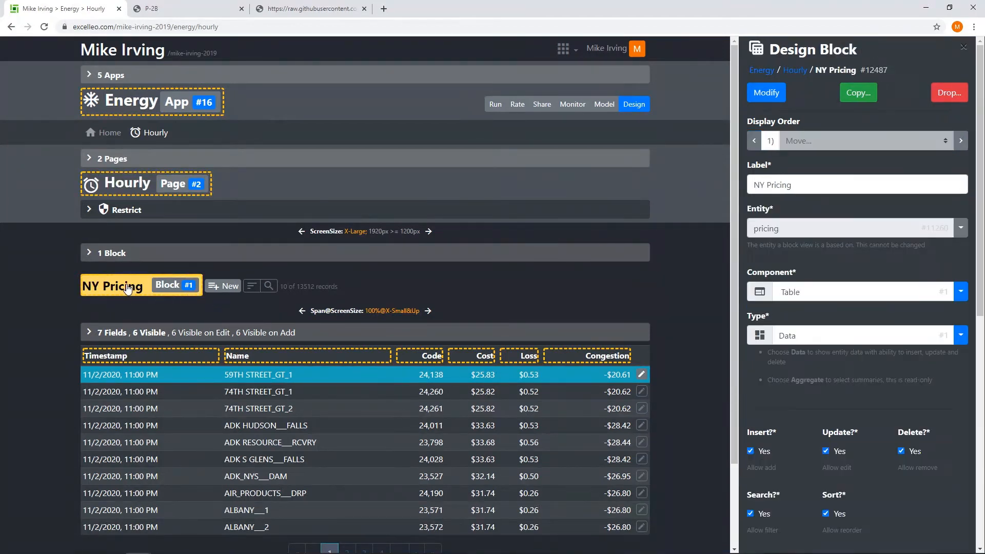
{"action": "left_click", "coordinate": [960, 334]}
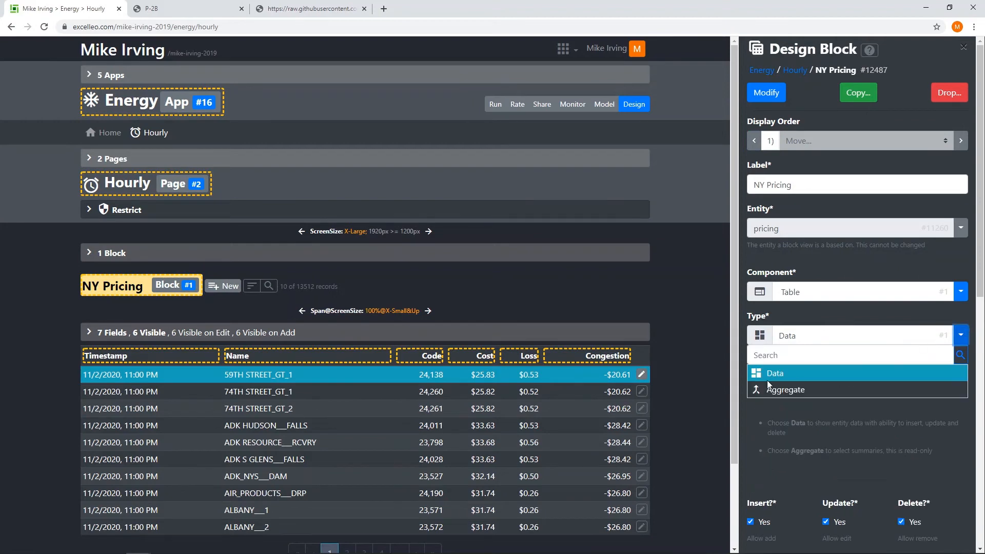
{"action": "left_click", "coordinate": [789, 390]}
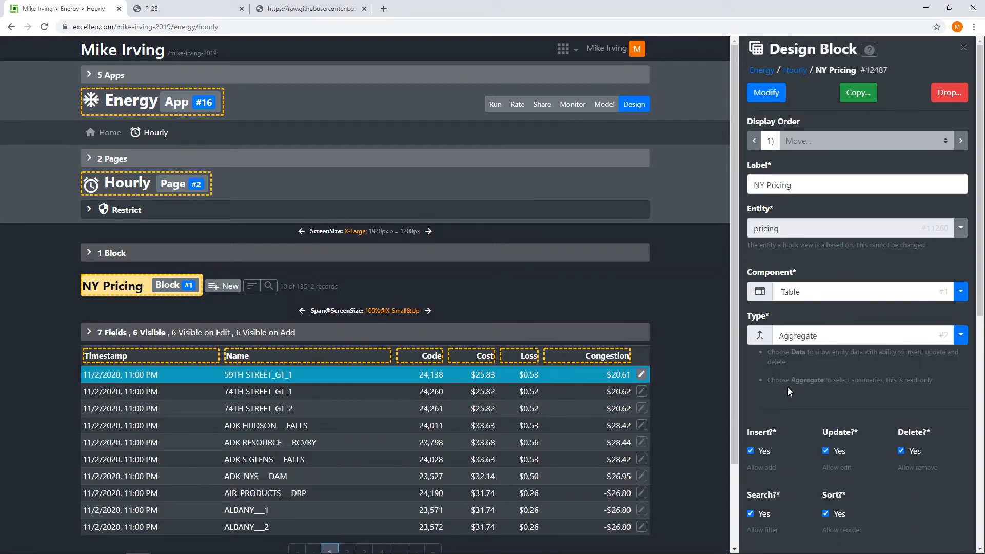
{"action": "left_click", "coordinate": [773, 92]}
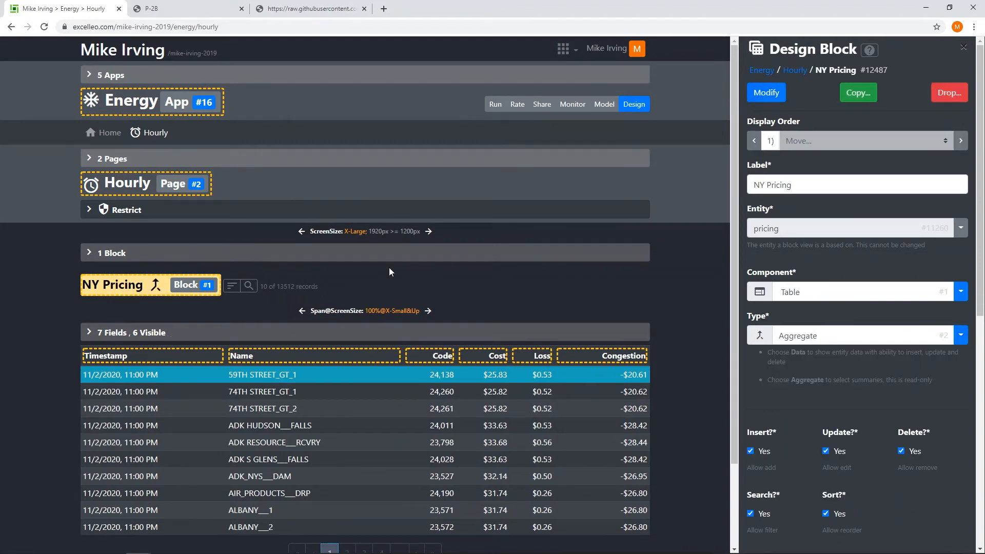
Hide the Name and Code fields from the NY Pricing block, saving each change, and reload the Hourly page
{"action": "scroll", "coordinate": [389, 267], "scroll_direction": "down", "scroll_amount": 1}
{"action": "left_click", "coordinate": [126, 285]}
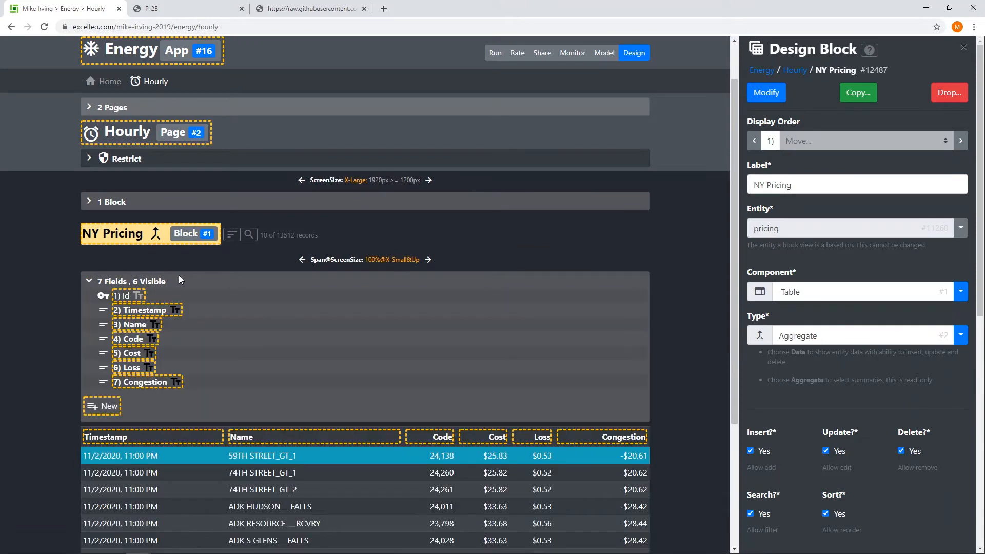
{"action": "scroll", "coordinate": [178, 275], "scroll_direction": "down", "scroll_amount": 2}
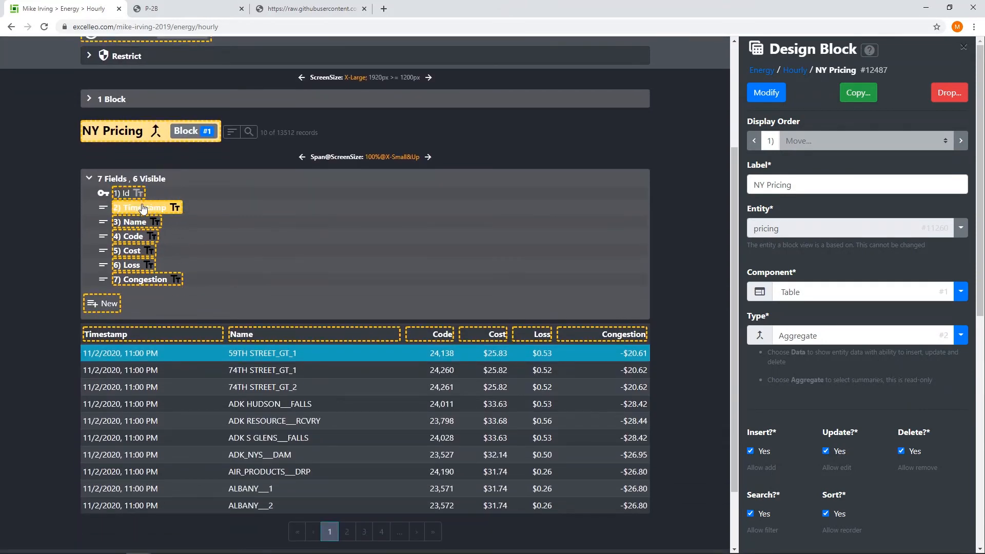
{"action": "left_click", "coordinate": [143, 224]}
{"action": "scroll", "coordinate": [831, 325], "scroll_direction": "down", "scroll_amount": 9}
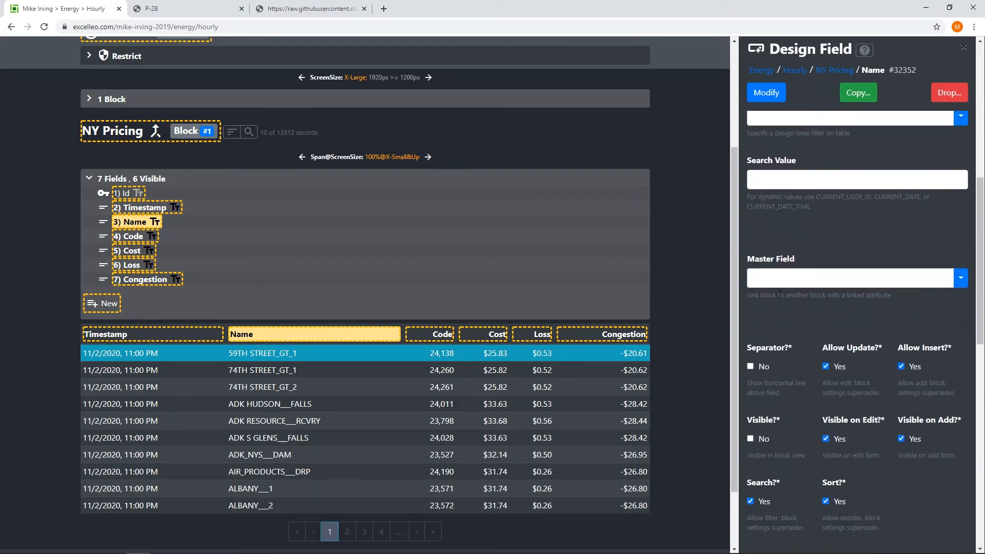
{"action": "left_click", "coordinate": [759, 93]}
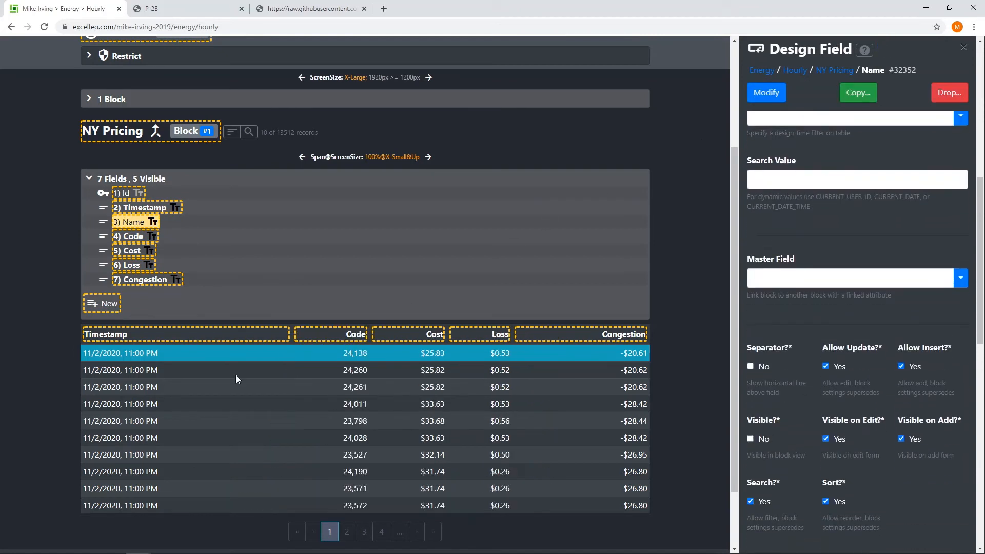
{"action": "left_click", "coordinate": [131, 237]}
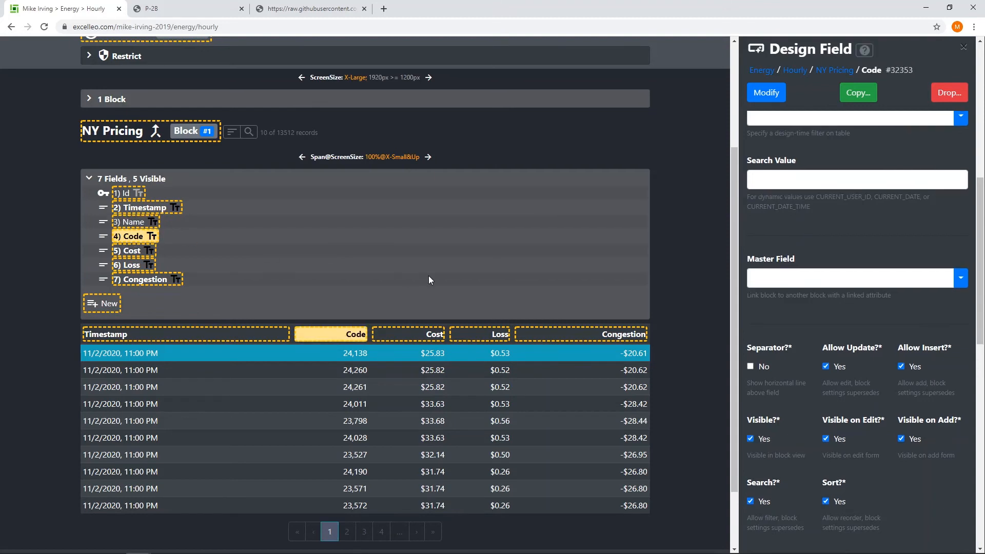
{"action": "left_click", "coordinate": [766, 92]}
{"action": "scroll", "coordinate": [252, 182], "scroll_direction": "up", "scroll_amount": 2}
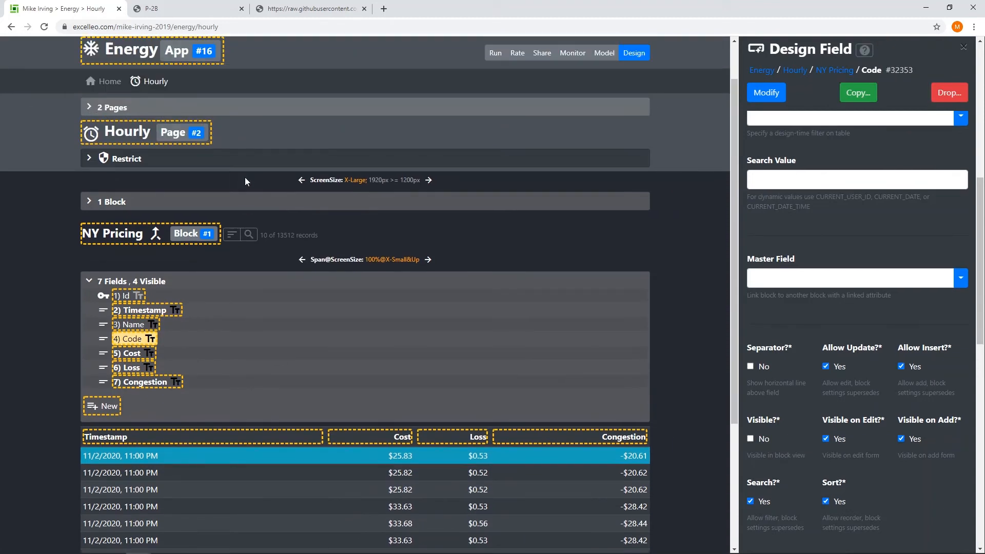
{"action": "left_click", "coordinate": [155, 83]}
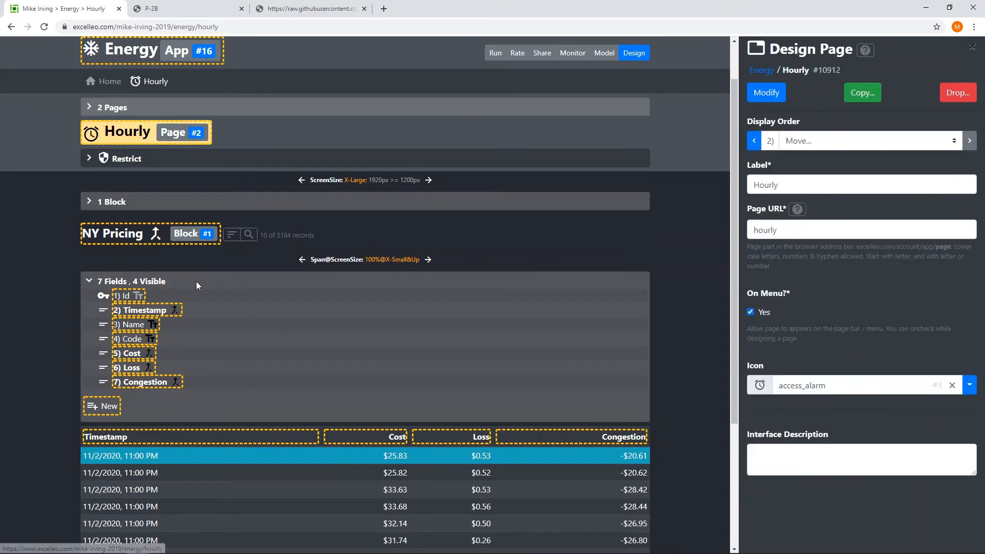
{"action": "scroll", "coordinate": [210, 279], "scroll_direction": "down", "scroll_amount": 3}
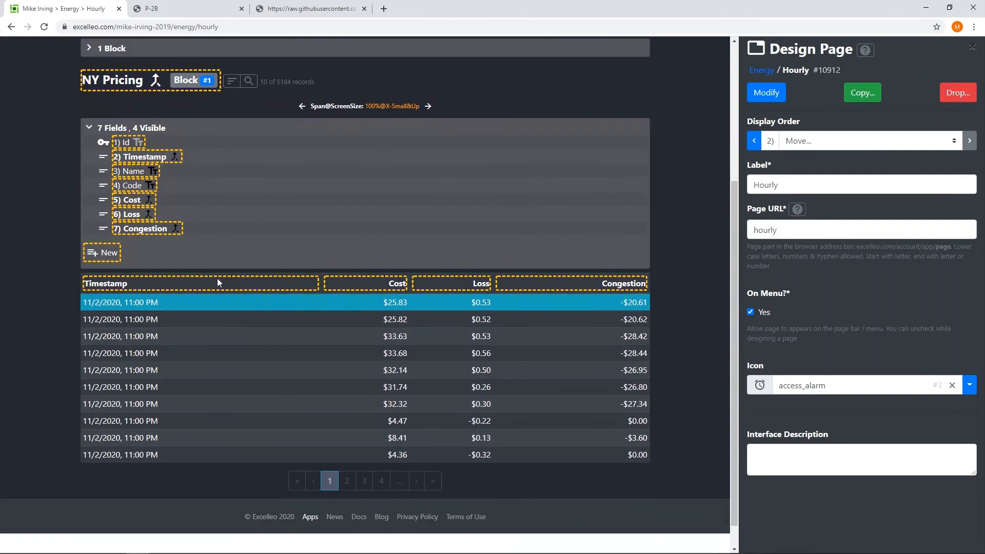
Set the Cost field's aggregator to Average and save the field
{"action": "left_click", "coordinate": [139, 199]}
{"action": "scroll", "coordinate": [842, 367], "scroll_direction": "down", "scroll_amount": 1}
{"action": "scroll", "coordinate": [841, 367], "scroll_direction": "down", "scroll_amount": 4}
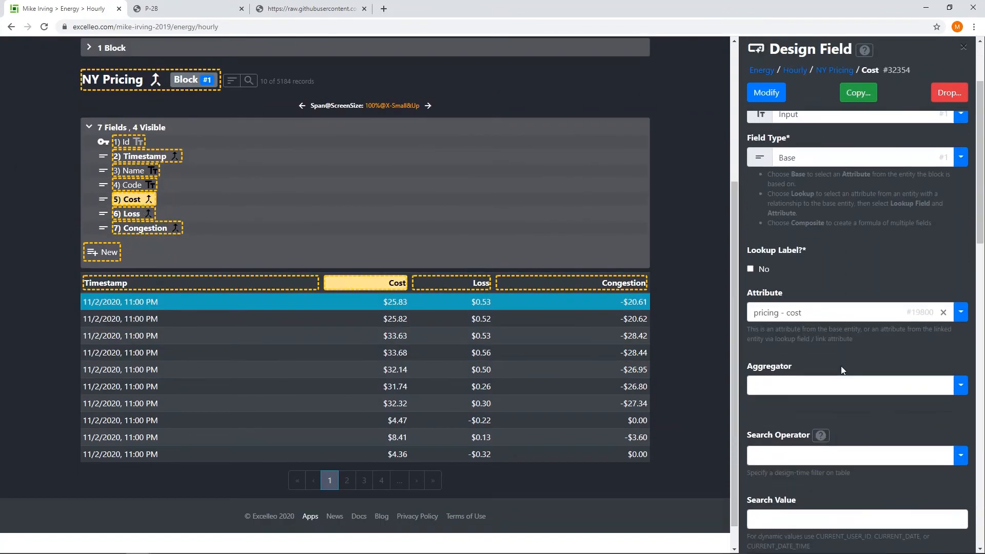
{"action": "left_click", "coordinate": [959, 295]}
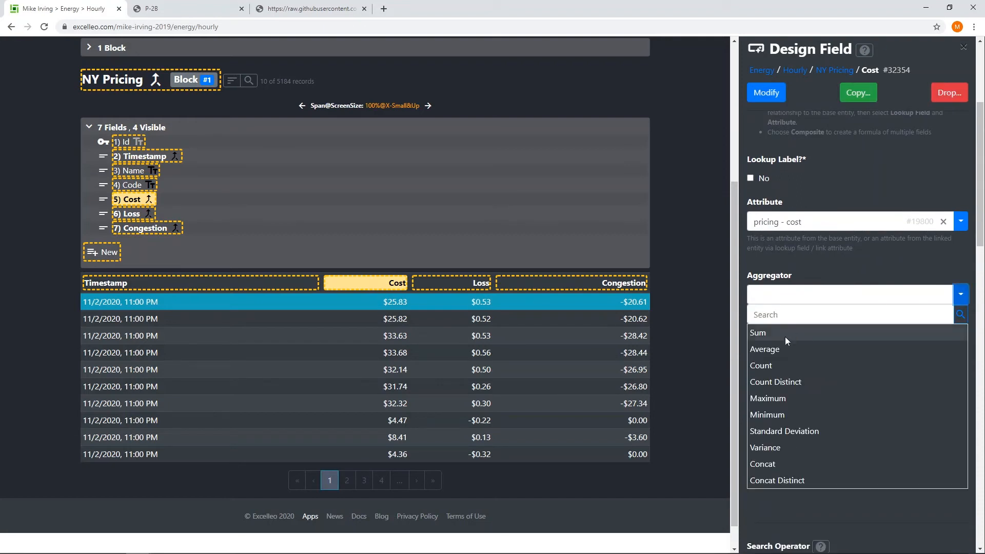
{"action": "left_click", "coordinate": [770, 352]}
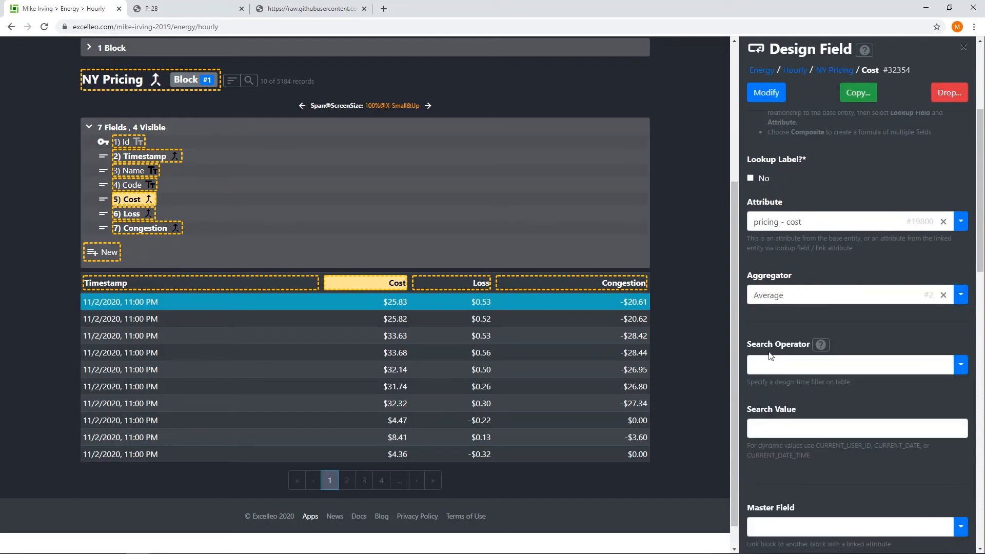
{"action": "left_click", "coordinate": [768, 93]}
Set the Loss field's aggregator to Average and save the field
{"action": "left_click", "coordinate": [132, 213]}
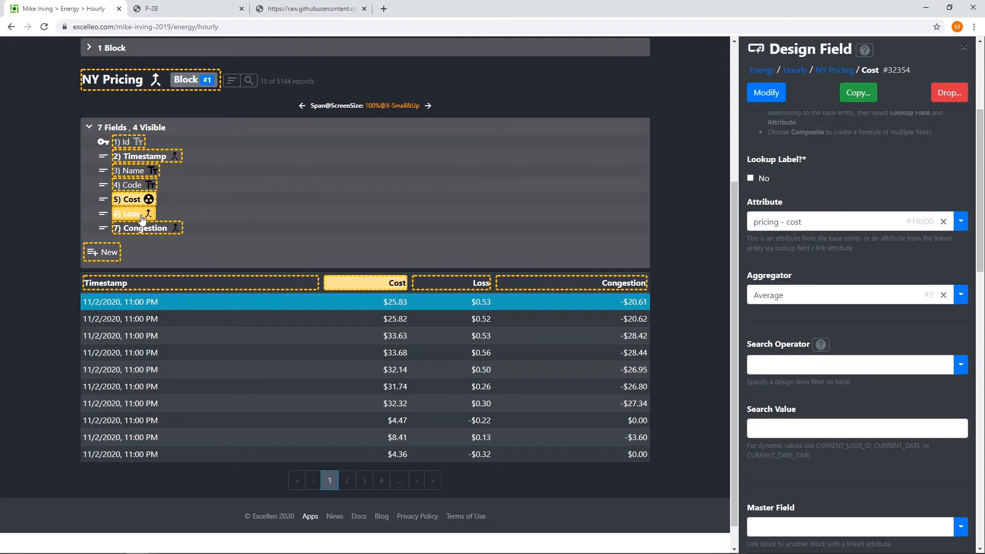
{"action": "left_click", "coordinate": [957, 297]}
{"action": "left_click", "coordinate": [786, 344]}
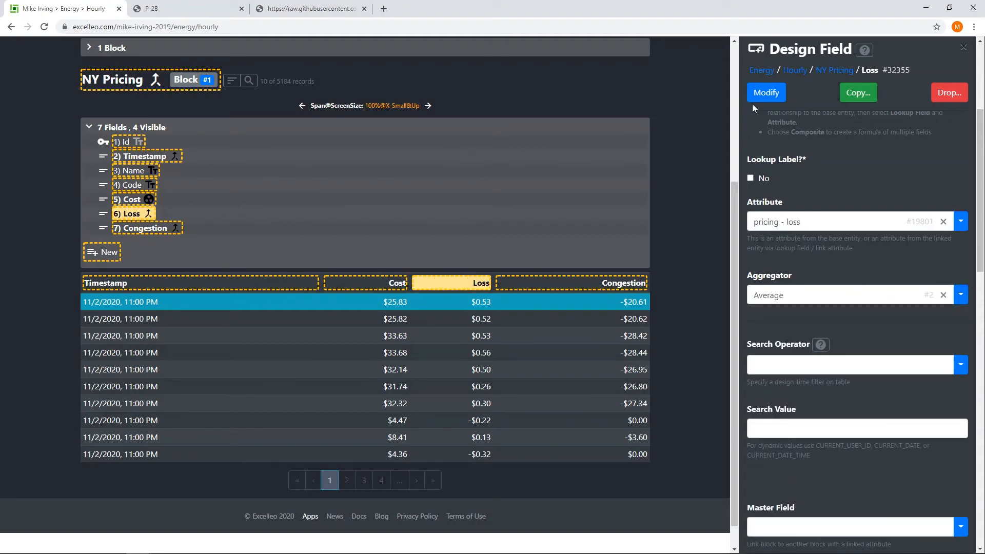
{"action": "left_click", "coordinate": [760, 91]}
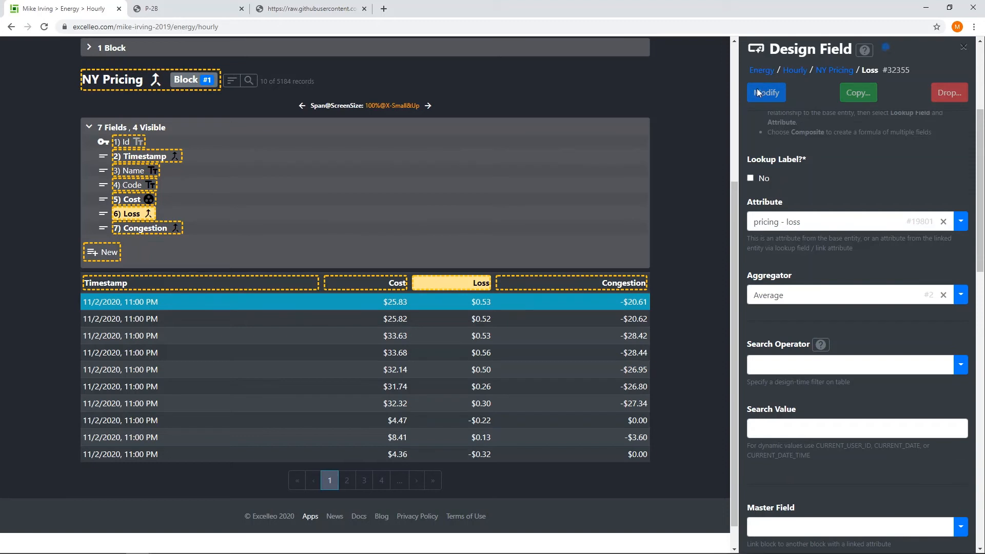
Set the Congestion field's aggregator to Average and save the field
{"action": "left_click", "coordinate": [138, 230]}
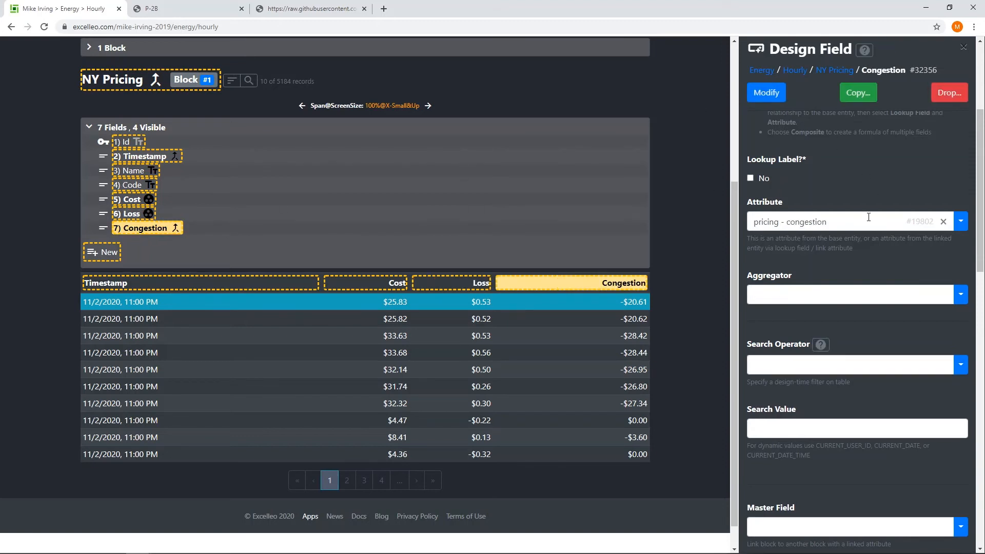
{"action": "left_click", "coordinate": [961, 295]}
{"action": "left_click", "coordinate": [769, 347]}
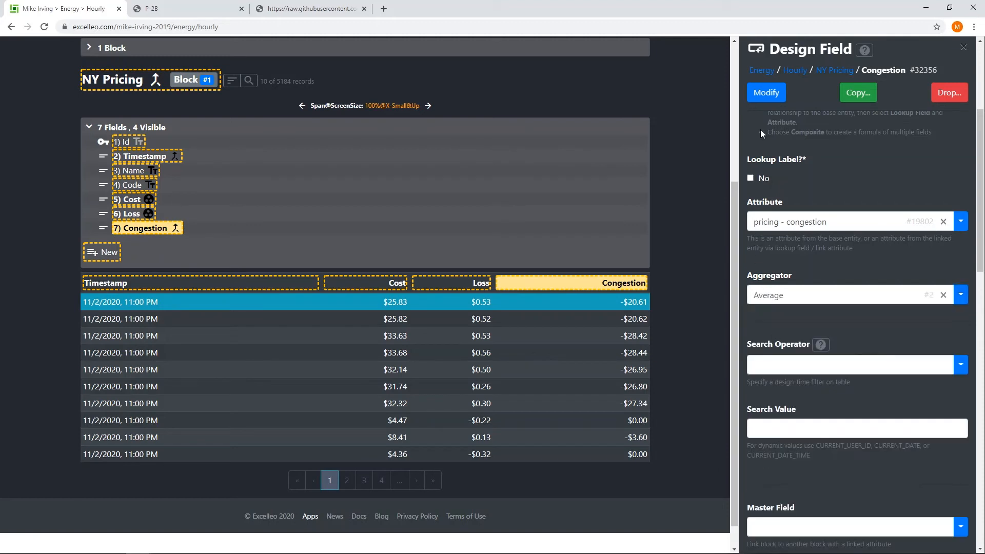
{"action": "left_click", "coordinate": [766, 92]}
Set the NY Pricing block's page rows to 50 and save the block
{"action": "scroll", "coordinate": [683, 190], "scroll_direction": "up", "scroll_amount": 1}
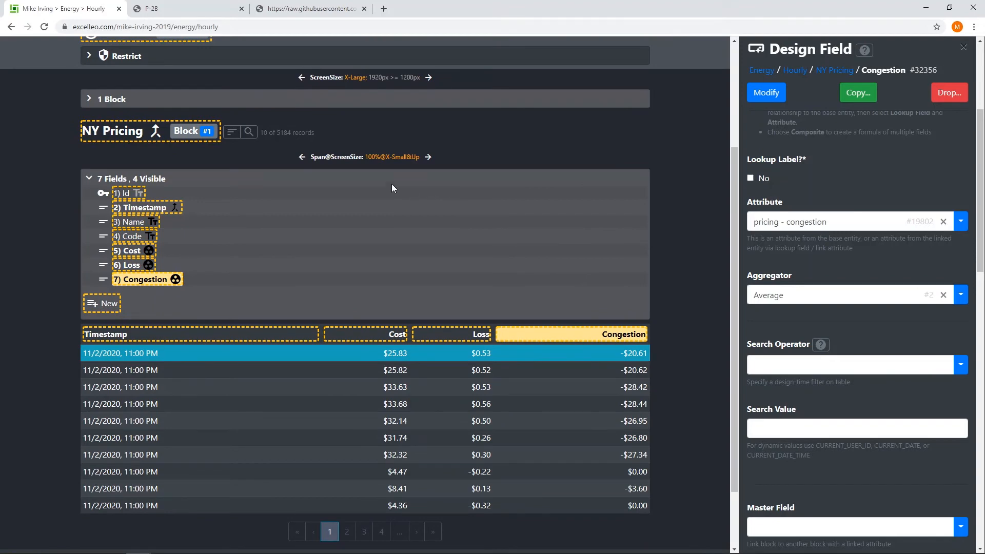
{"action": "left_click", "coordinate": [264, 148]}
{"action": "scroll", "coordinate": [834, 277], "scroll_direction": "down", "scroll_amount": 2}
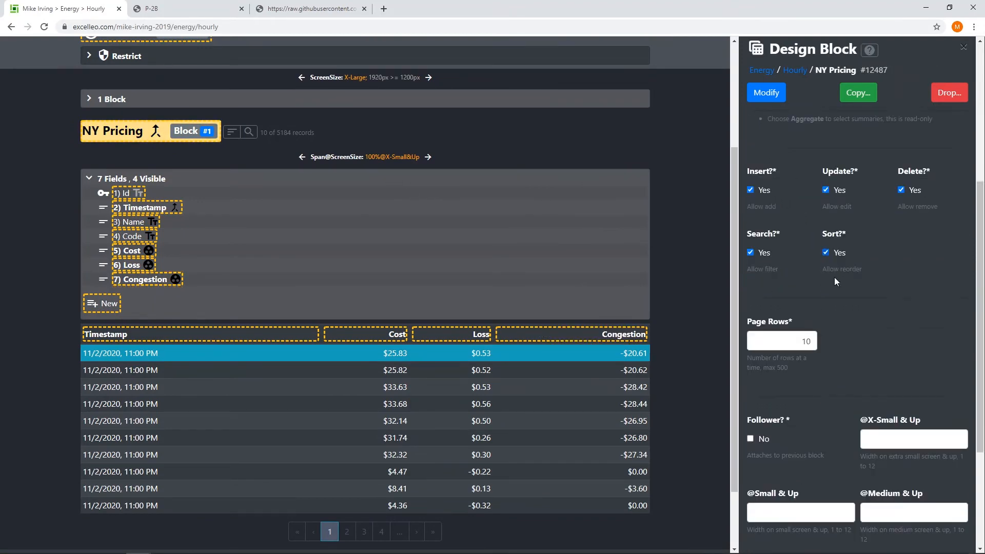
{"action": "double_click", "coordinate": [792, 293]}
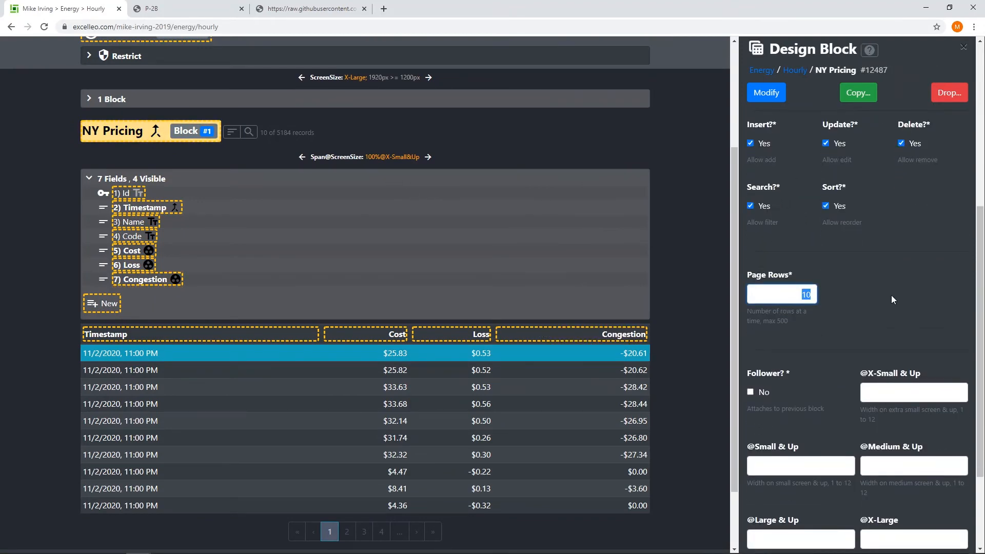
{"action": "type", "text": "50"}
{"action": "left_click", "coordinate": [760, 93]}
Leave design mode, reload the Hourly page, and examine its hourly averages and record count
{"action": "left_click", "coordinate": [963, 47]}
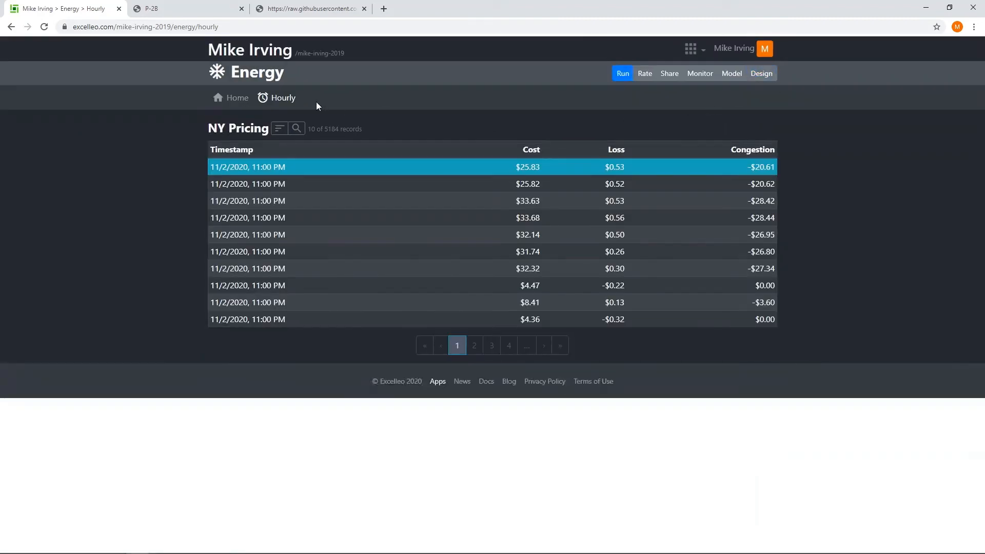
{"action": "left_click", "coordinate": [279, 97]}
{"action": "scroll", "coordinate": [838, 189], "scroll_direction": "down", "scroll_amount": 3}
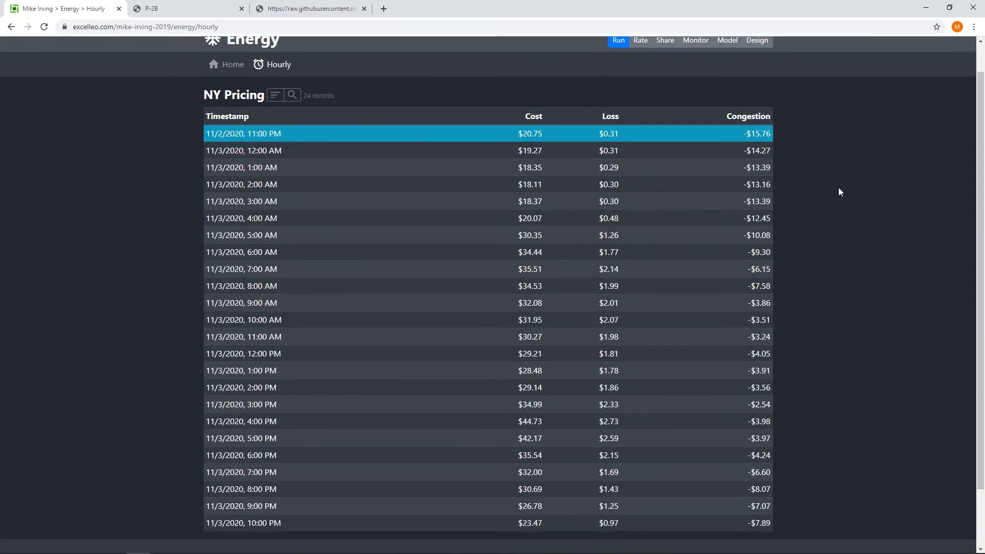
{"action": "scroll", "coordinate": [838, 189], "scroll_direction": "up", "scroll_amount": 3}
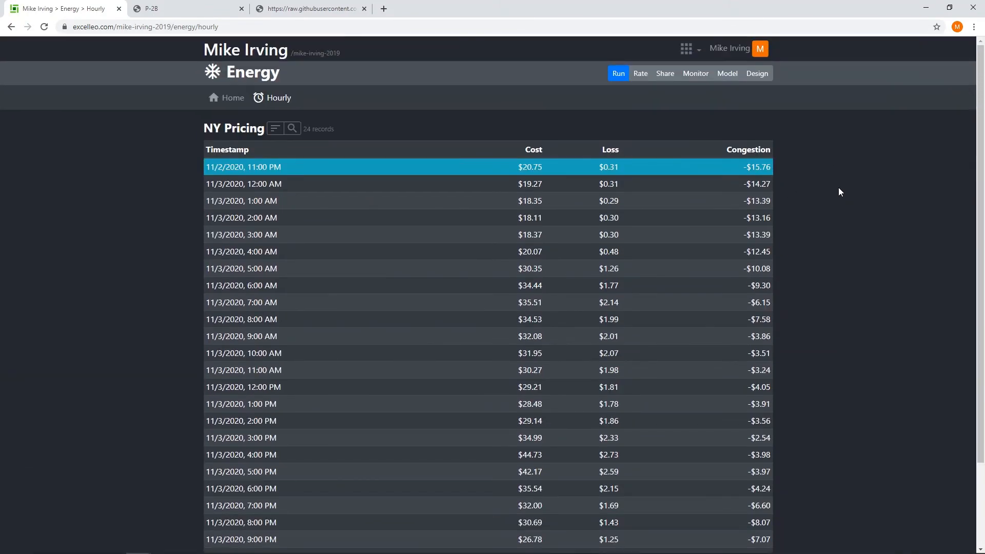
{"action": "double_click", "coordinate": [306, 129]}
{"action": "left_click", "coordinate": [348, 129]}
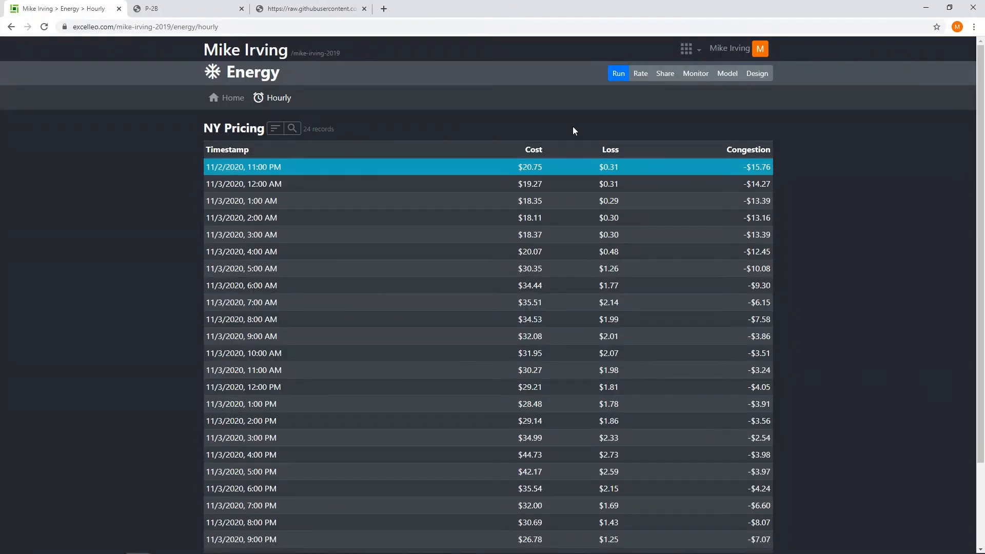
Return to design mode, change the NY Pricing block's component to Column Chart, and save the block
{"action": "left_click", "coordinate": [757, 73]}
{"action": "left_click", "coordinate": [126, 134]}
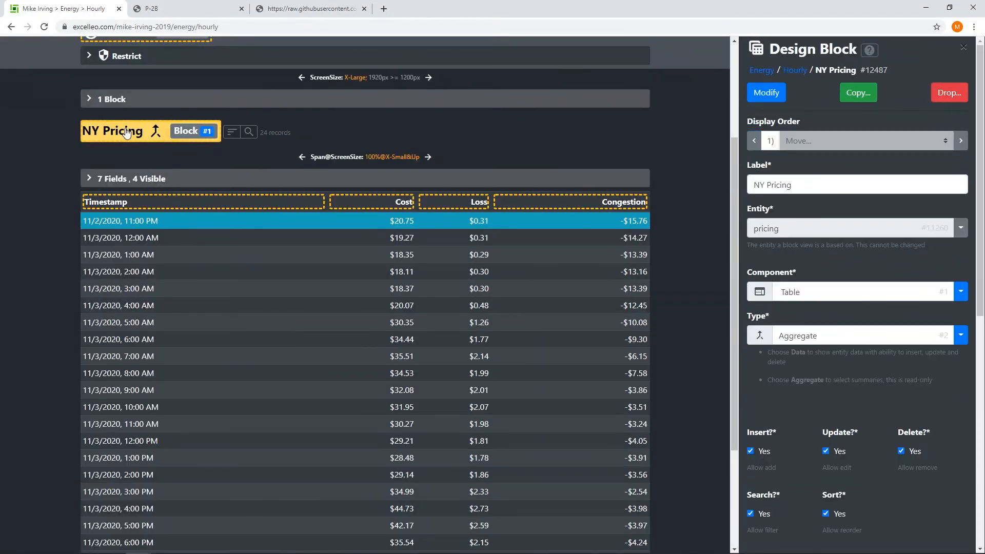
{"action": "left_click", "coordinate": [961, 292]}
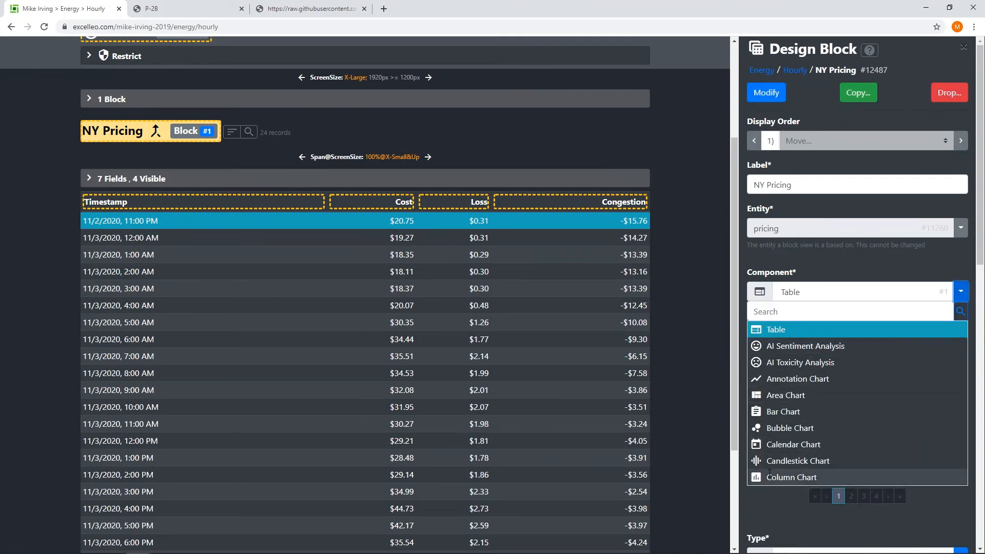
{"action": "left_click", "coordinate": [790, 477]}
{"action": "left_click", "coordinate": [769, 93]}
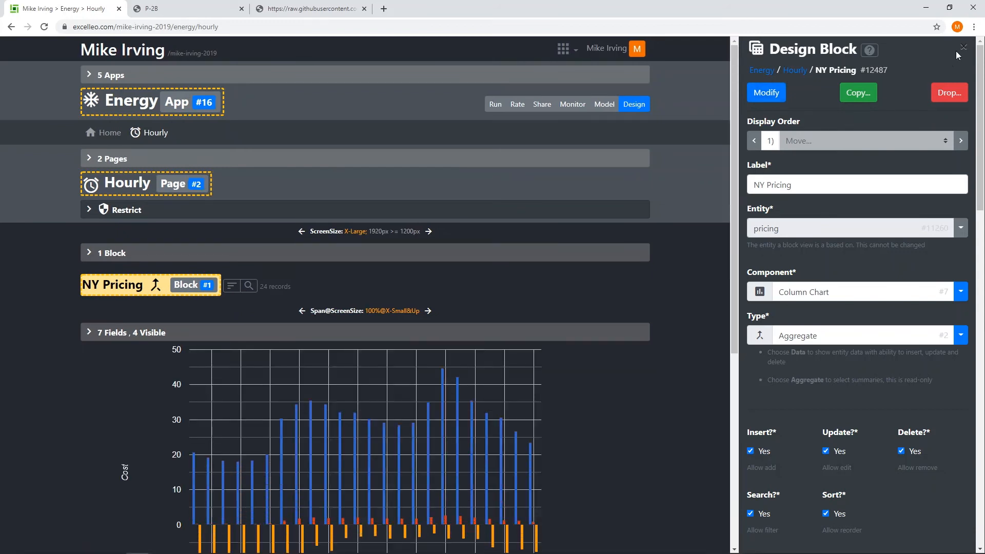
Leave design mode and examine the hourly column chart together with the data table expanded beneath it
{"action": "left_click", "coordinate": [962, 47]}
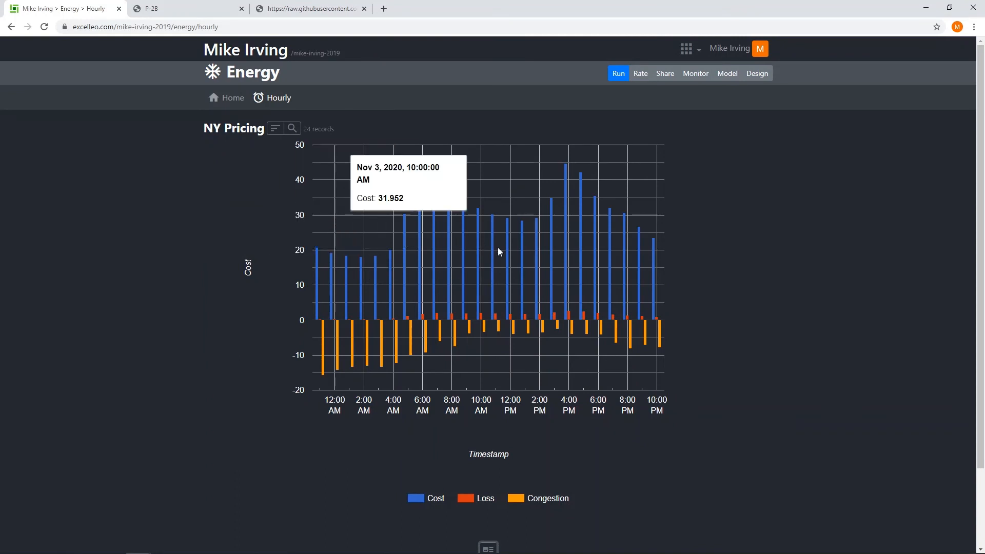
{"action": "mouse_move", "coordinate": [639, 261]}
{"action": "scroll", "coordinate": [491, 434], "scroll_direction": "down", "scroll_amount": 2}
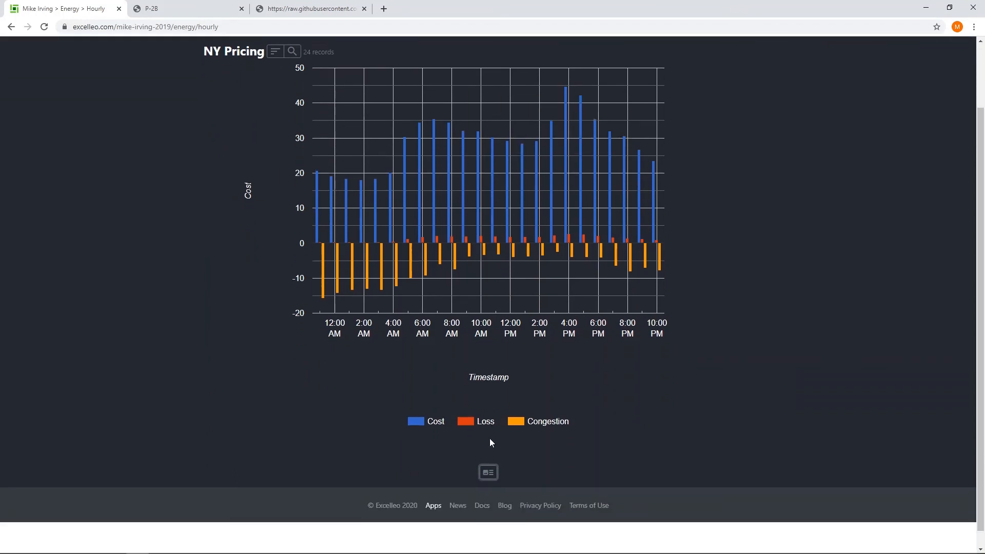
{"action": "scroll", "coordinate": [585, 429], "scroll_direction": "down", "scroll_amount": 4}
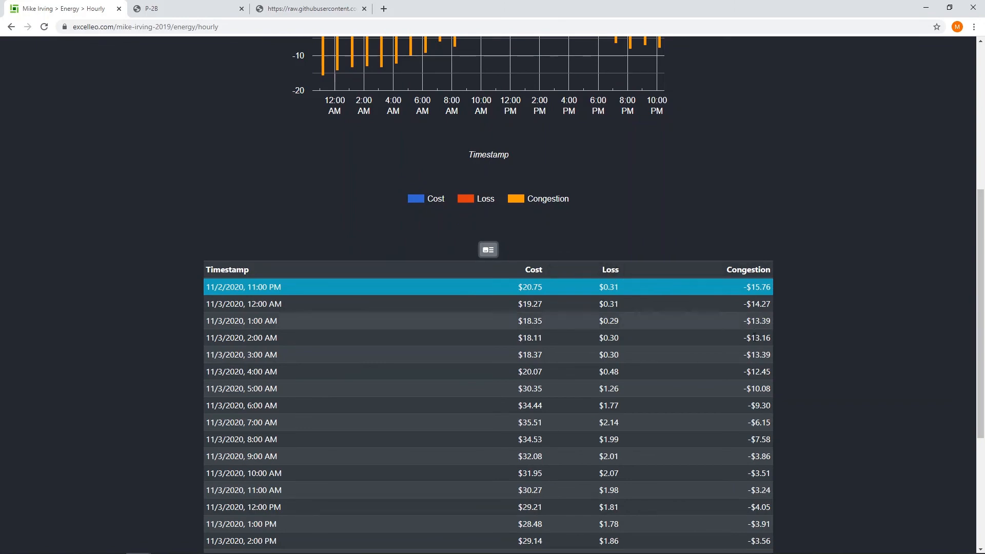
Share the Energy app with the available contact, assigning the User role, and return to run mode
{"action": "scroll", "coordinate": [718, 280], "scroll_direction": "down", "scroll_amount": 4}
{"action": "scroll", "coordinate": [752, 339], "scroll_direction": "up", "scroll_amount": 6}
{"action": "scroll", "coordinate": [752, 339], "scroll_direction": "up", "scroll_amount": 4}
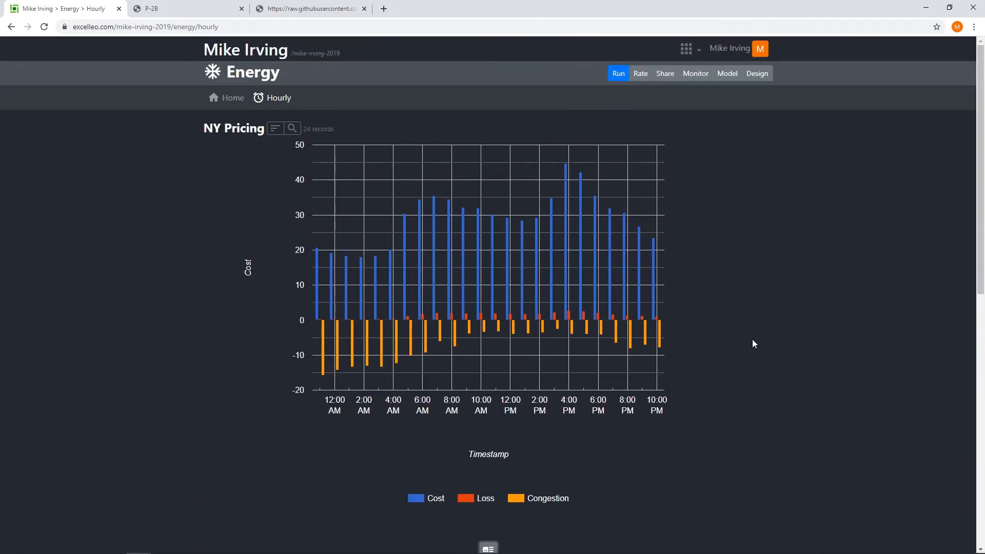
{"action": "left_click", "coordinate": [660, 76]}
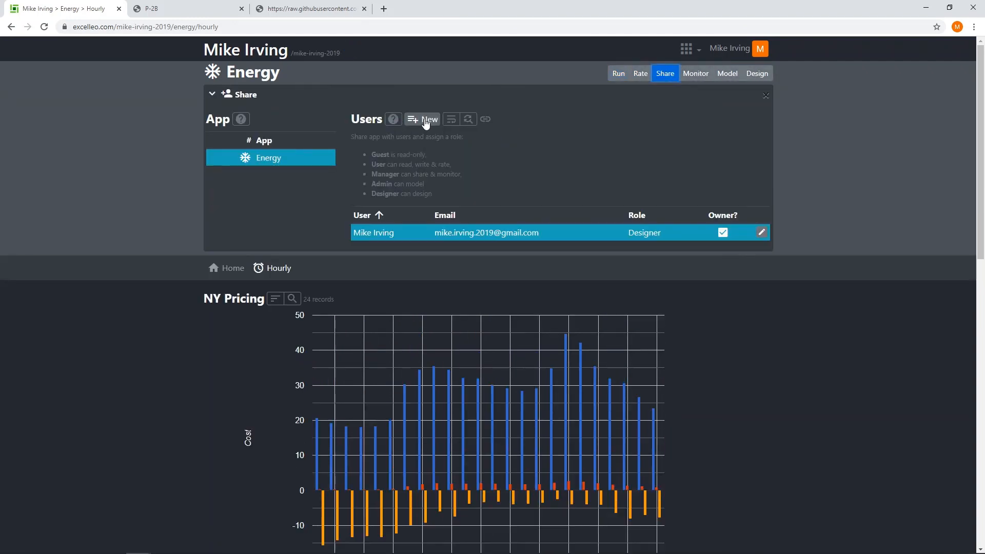
{"action": "left_click", "coordinate": [425, 122]}
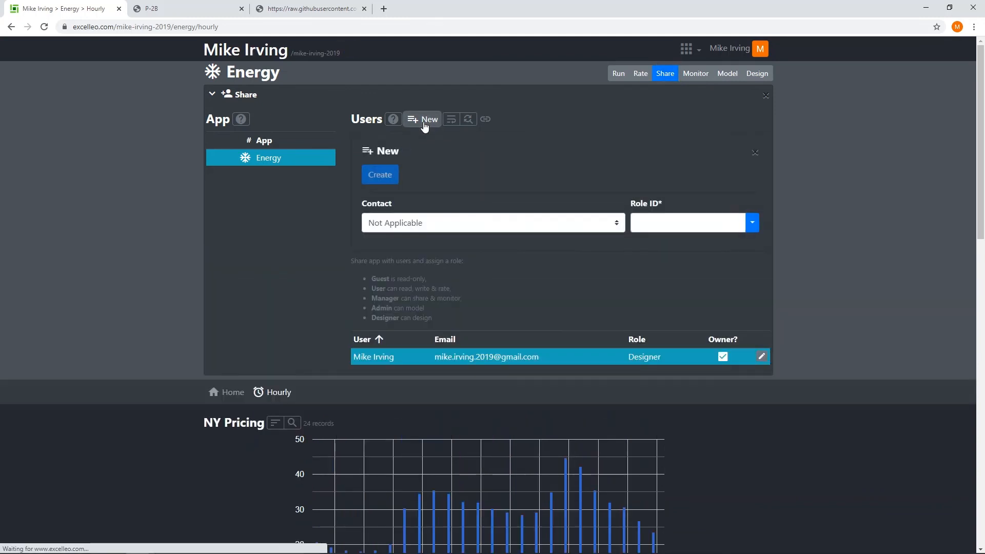
{"action": "left_click", "coordinate": [514, 228]}
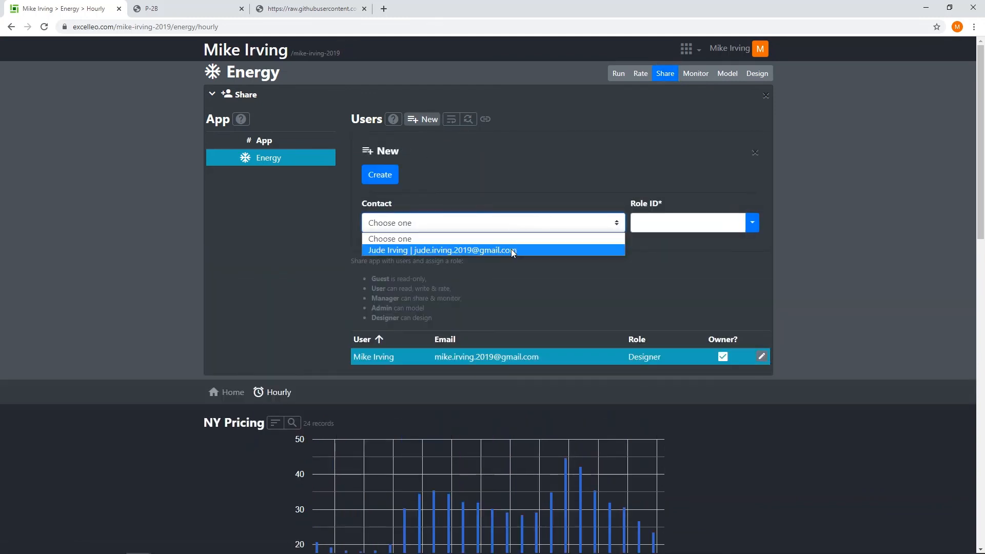
{"action": "left_click", "coordinate": [511, 250]}
{"action": "left_click", "coordinate": [752, 224]}
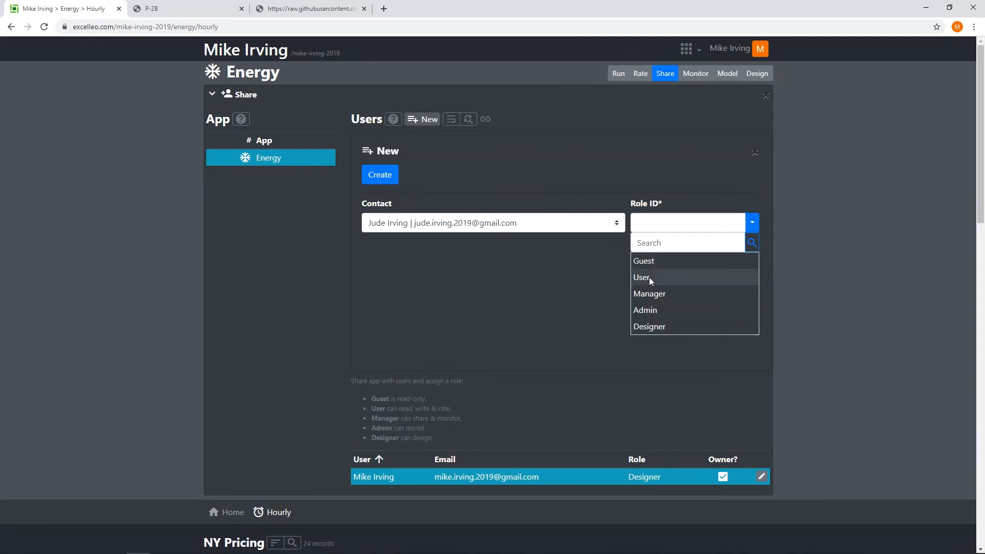
{"action": "left_click", "coordinate": [651, 277]}
{"action": "left_click", "coordinate": [380, 174]}
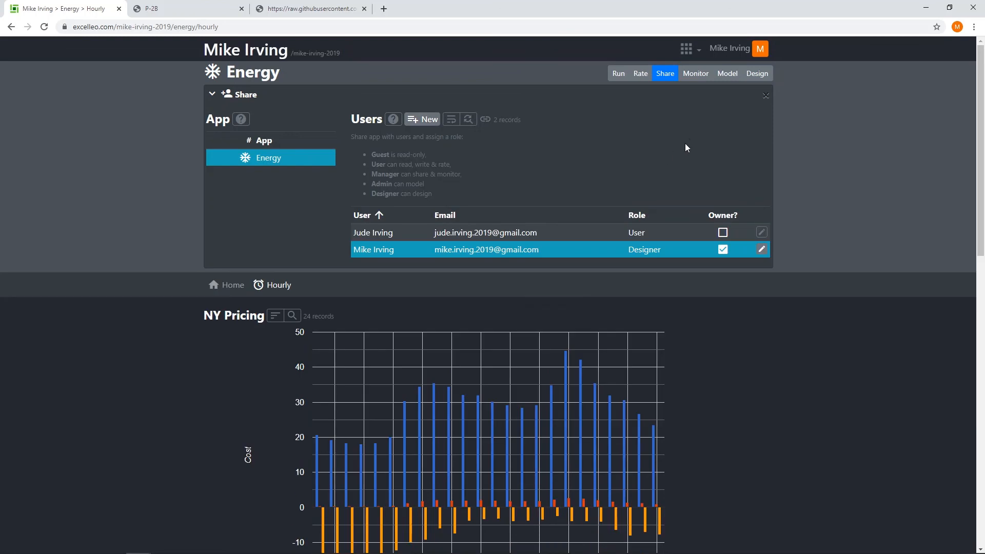
{"action": "left_click", "coordinate": [611, 75]}
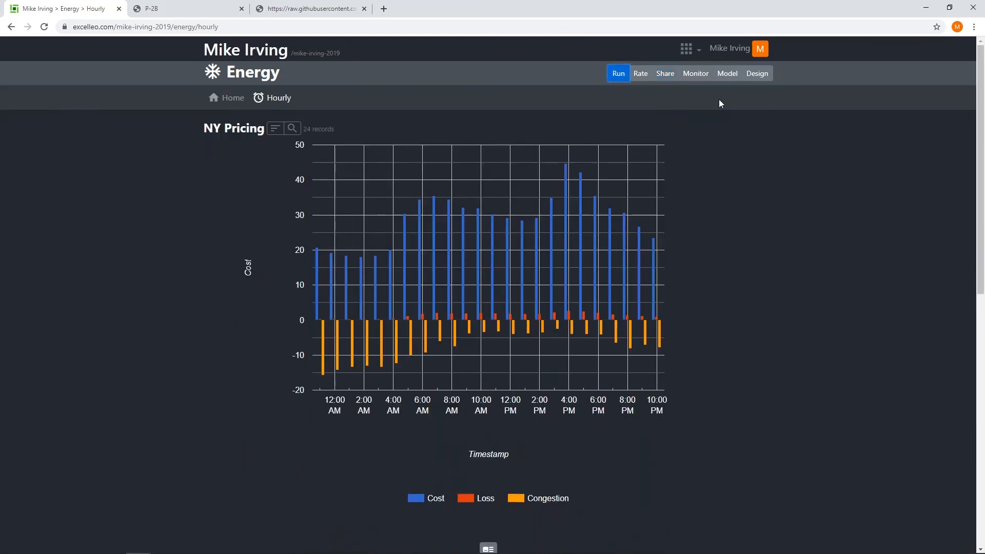
Open the Energy app's design settings, set its access to "Anyone with the link can view", and save the app
{"action": "left_click", "coordinate": [760, 73]}
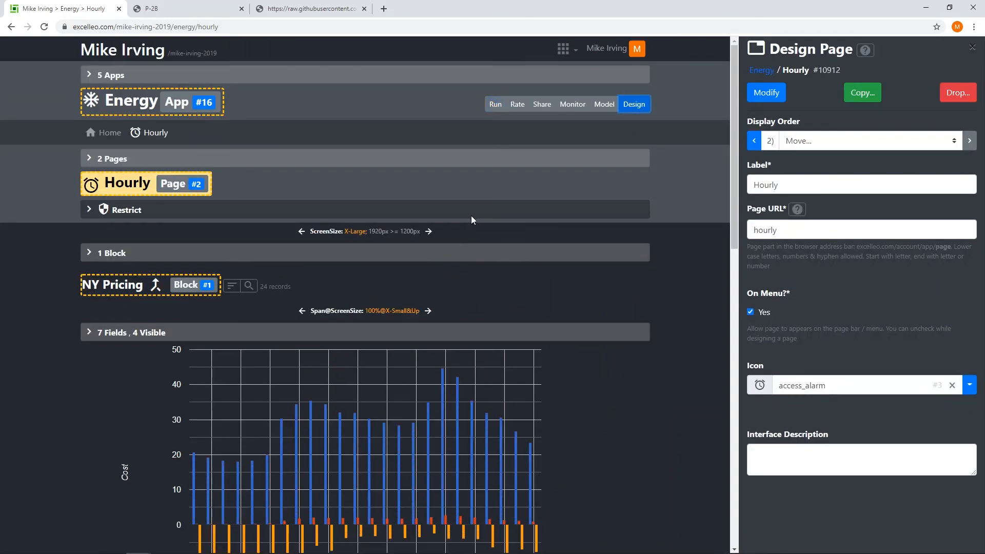
{"action": "left_click", "coordinate": [136, 112]}
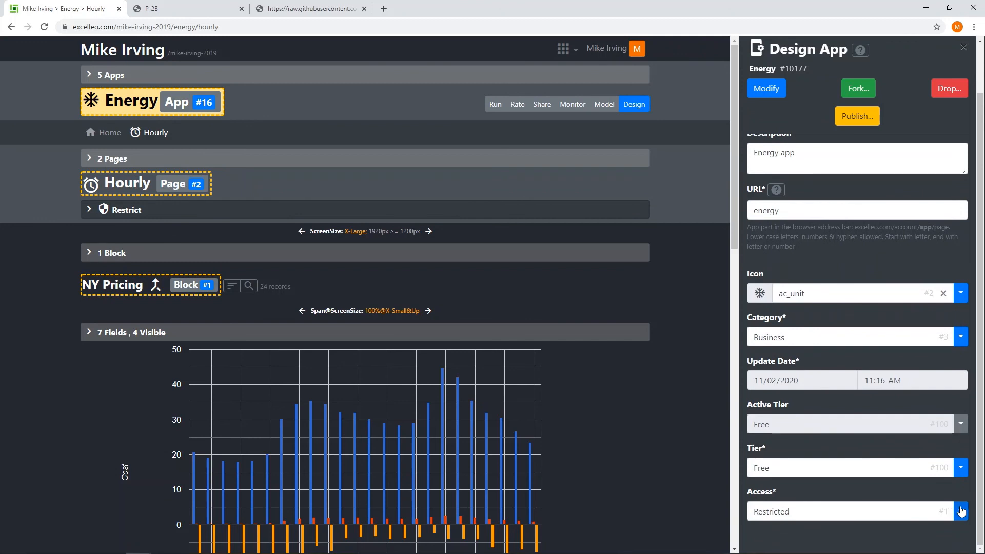
{"action": "left_click", "coordinate": [951, 511]}
{"action": "scroll", "coordinate": [948, 493], "scroll_direction": "down", "scroll_amount": 1}
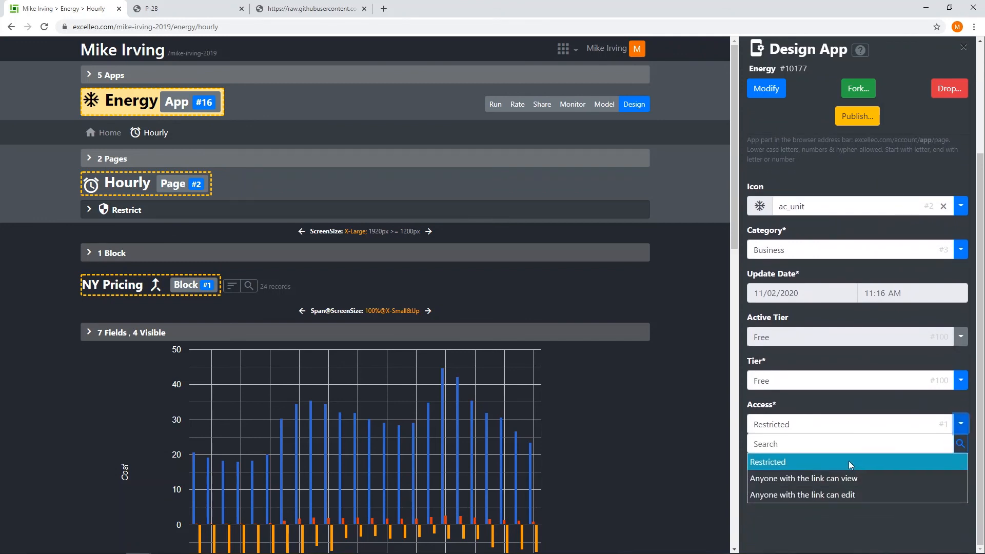
{"action": "left_click", "coordinate": [829, 480]}
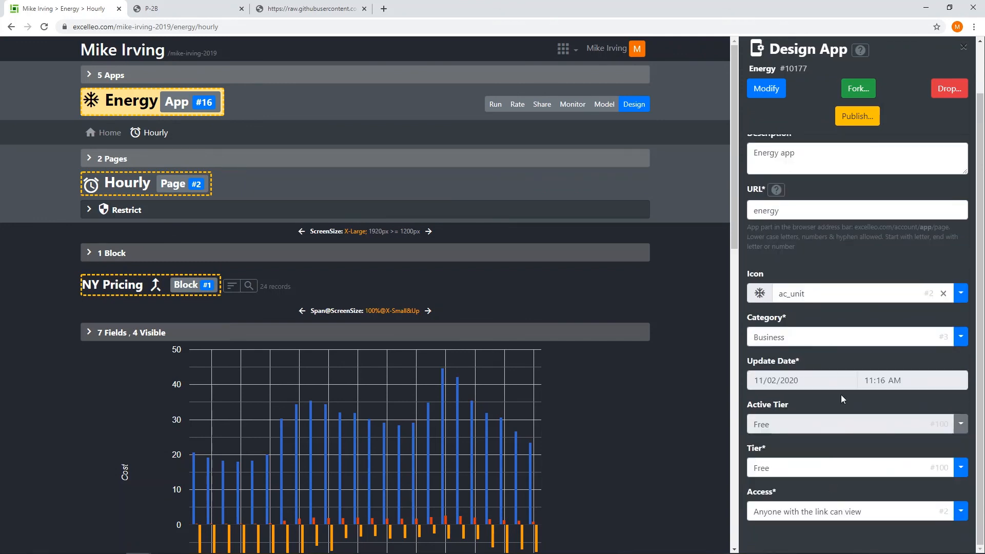
{"action": "left_click", "coordinate": [777, 90]}
Leave design mode and check the pricing list on the Home page and the column chart on the Hourly page
{"action": "left_click", "coordinate": [963, 47]}
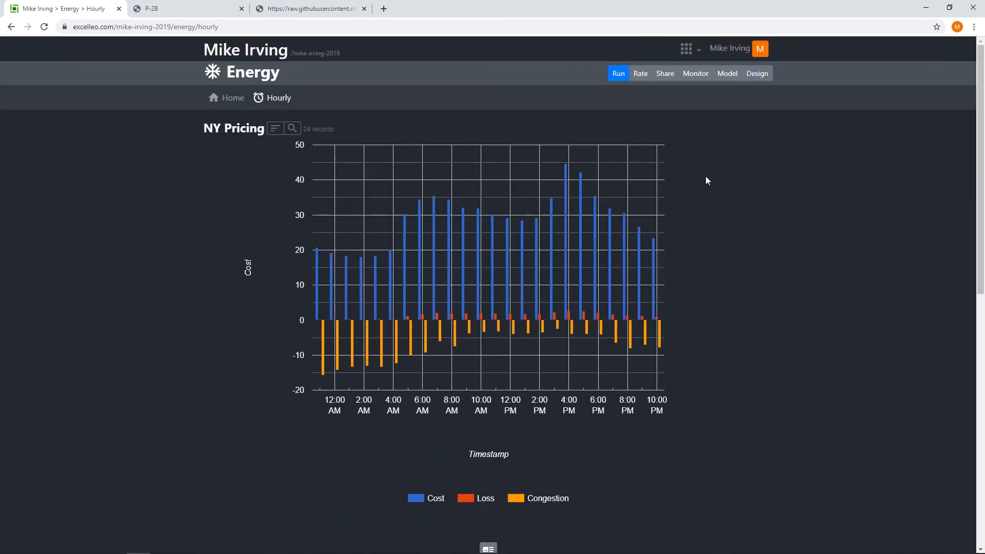
{"action": "left_click", "coordinate": [231, 99]}
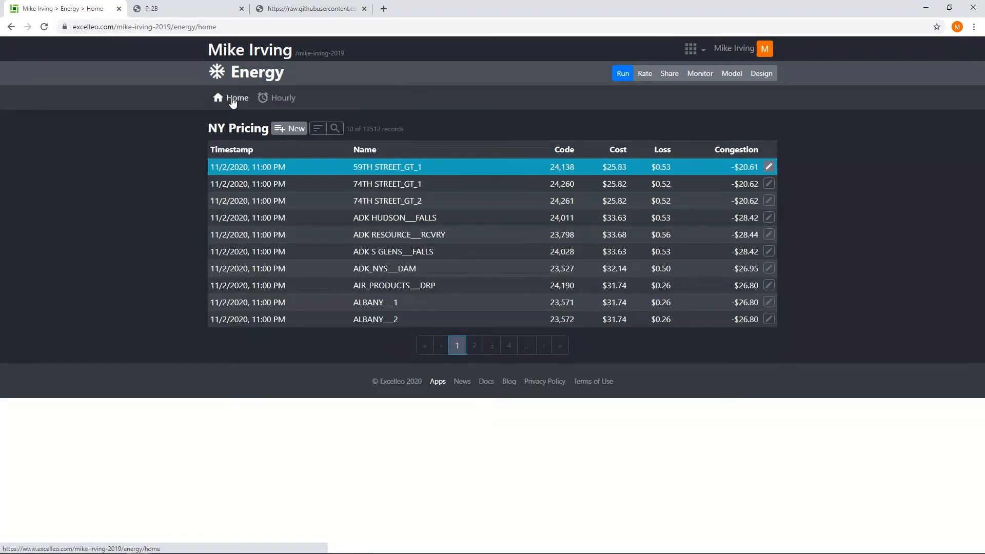
{"action": "left_click", "coordinate": [284, 101]}
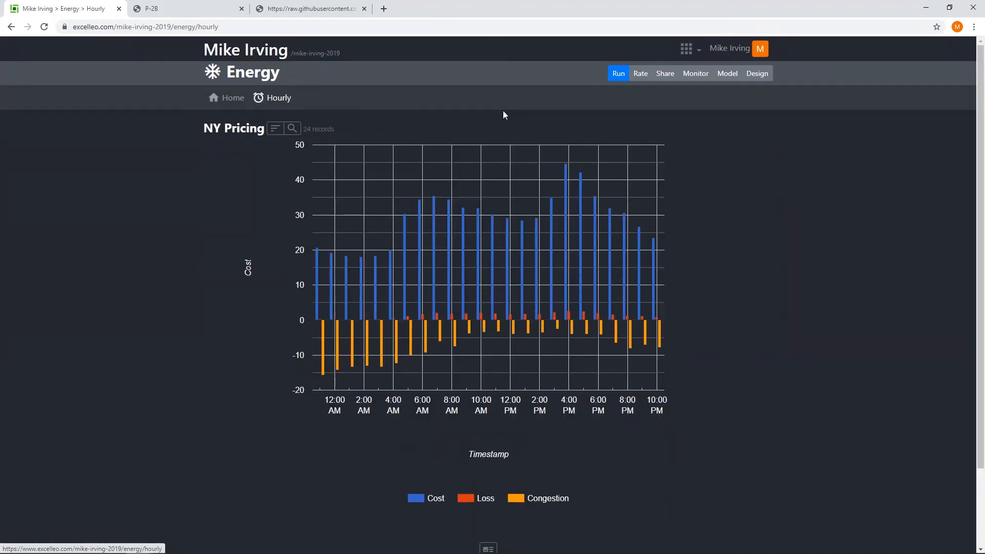